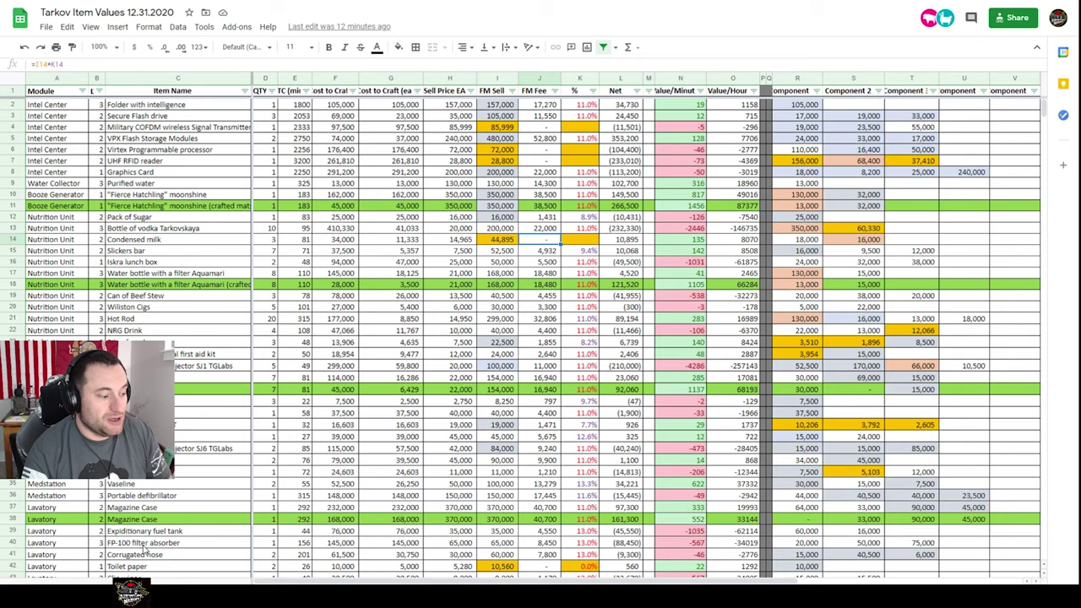
Review the crafting time, filter management and flea market reduction percentages below the crafting table on the skills-based sheet.
click(57, 90)
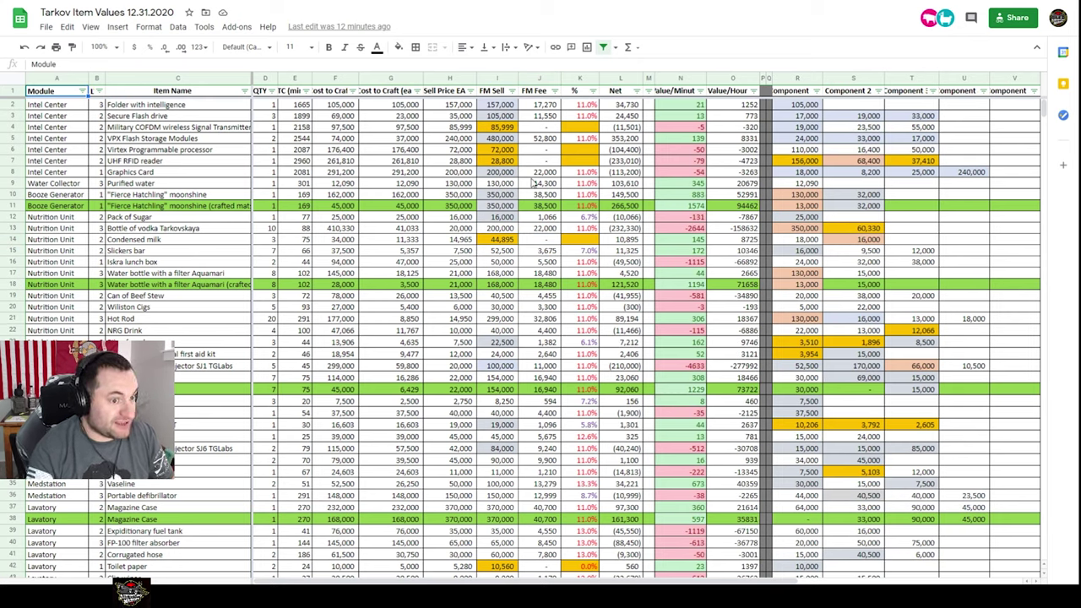
scroll(489, 185, down, 15)
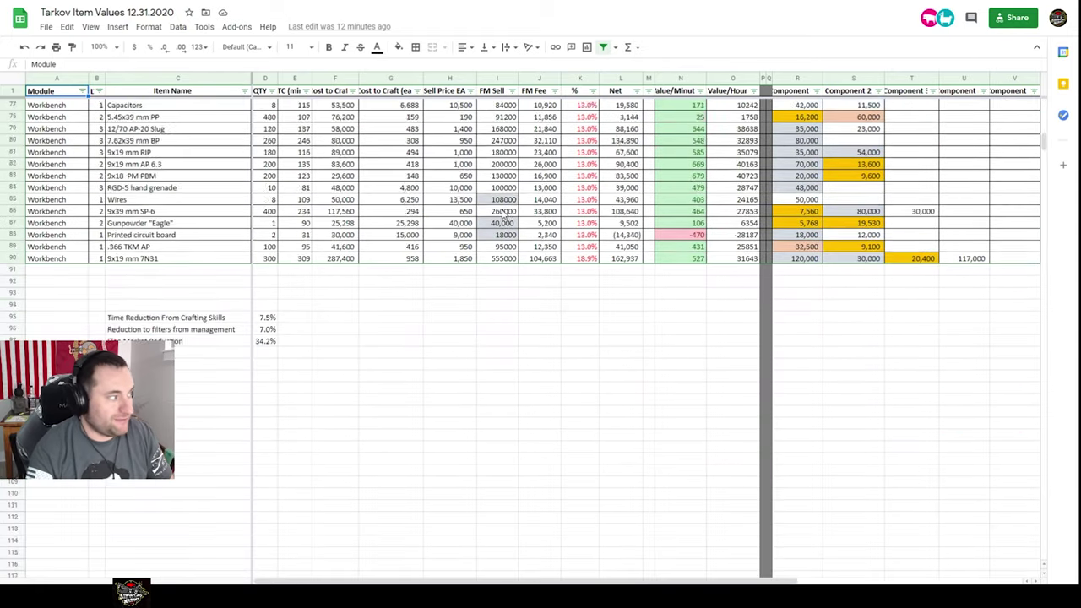
scroll(471, 190, up, 5)
click(264, 317)
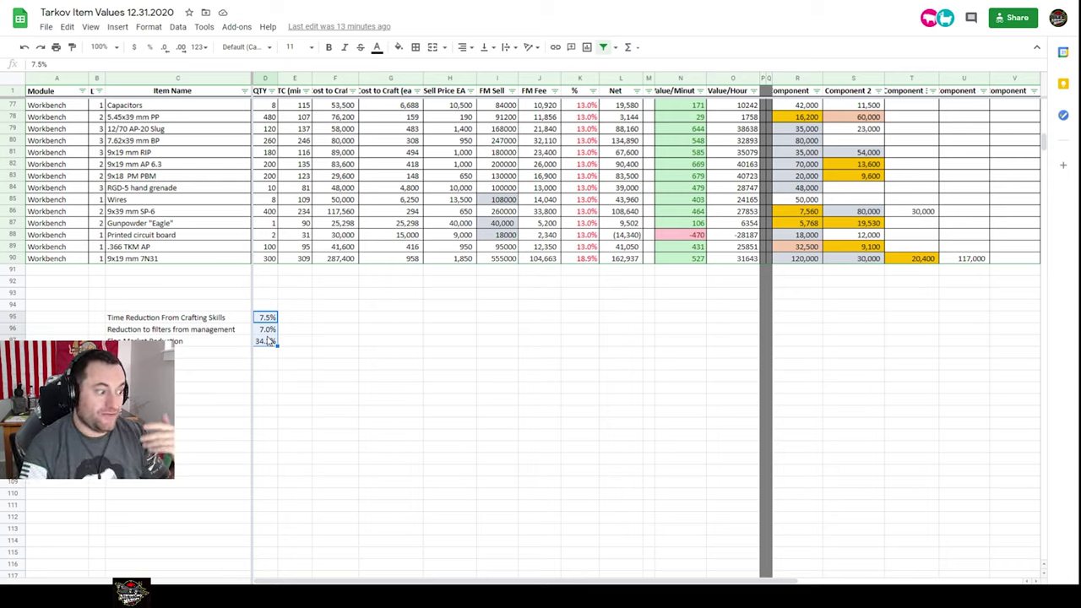
click(267, 340)
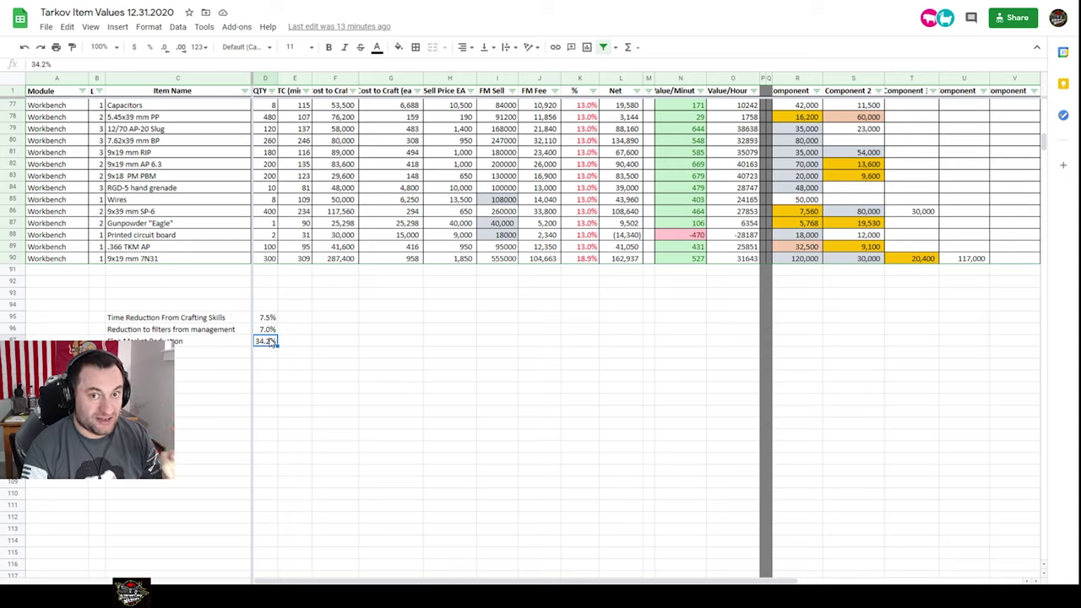
drag(230, 347, 270, 346)
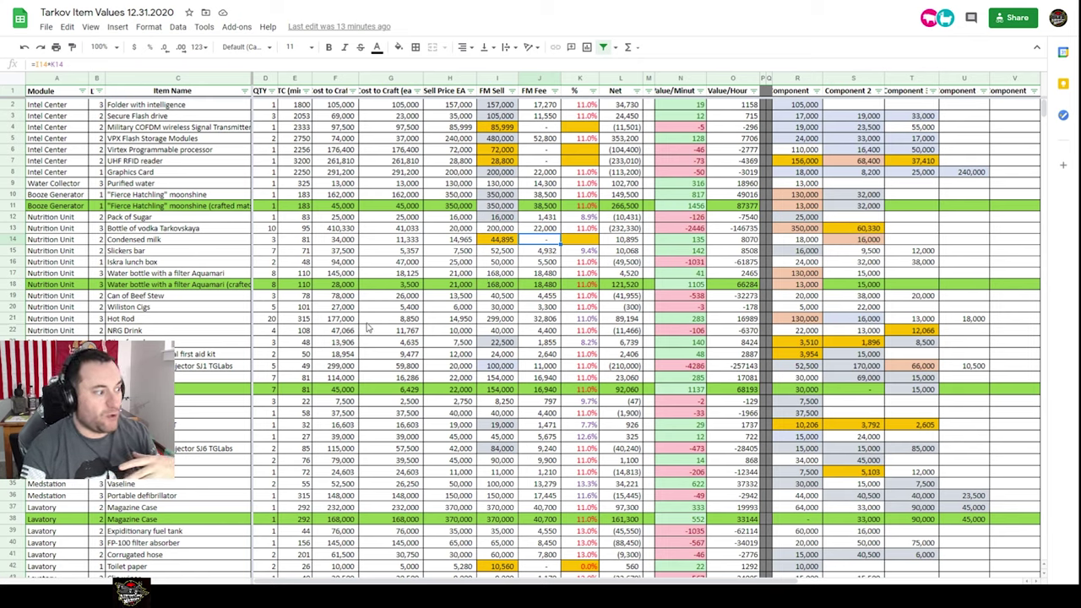
Try 150000 as the first component cost of the non-crafted Water bottle with a filter Aquamari row, and undo the change.
drag(76, 273, 895, 273)
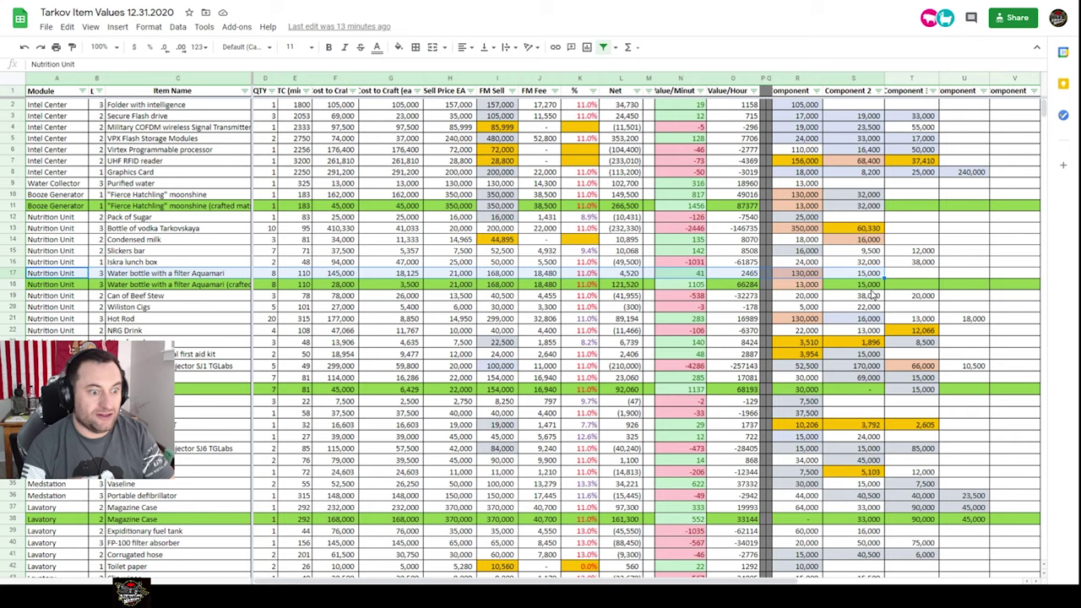
click(853, 274)
click(813, 270)
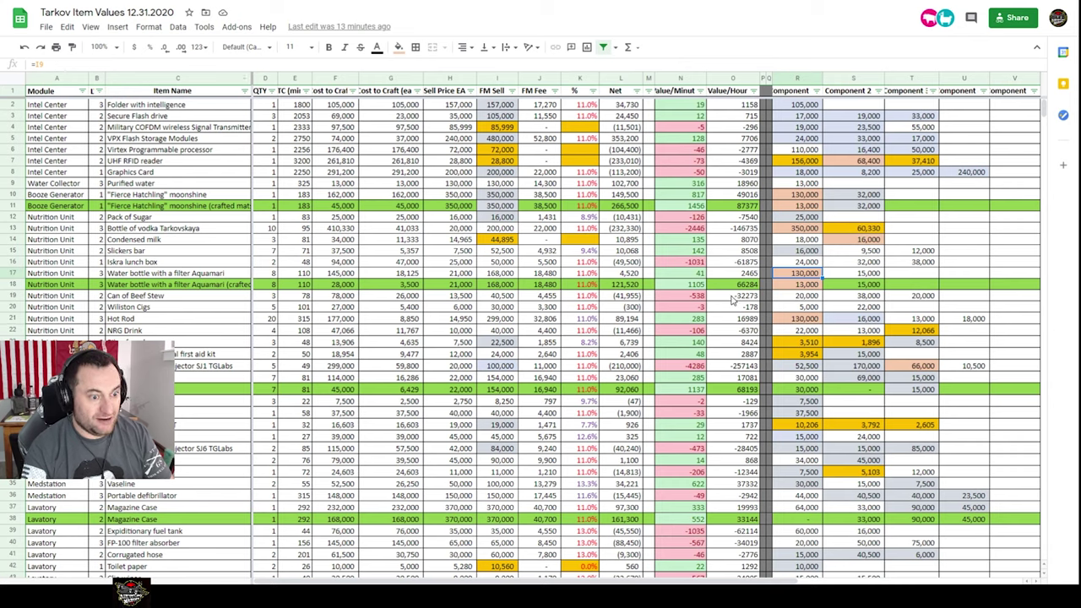
text(150000)
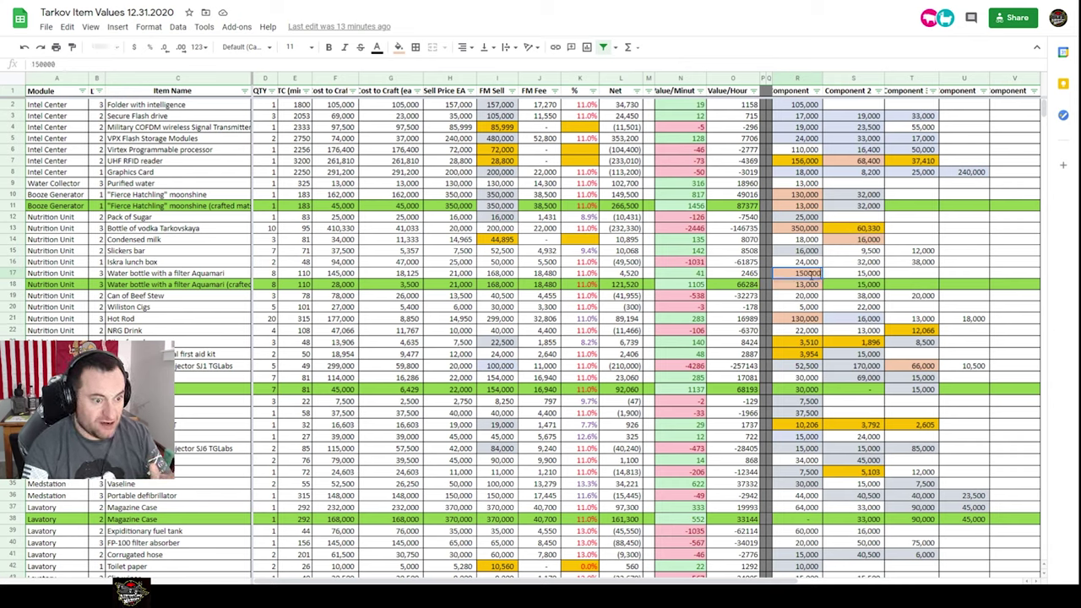
key(Return)
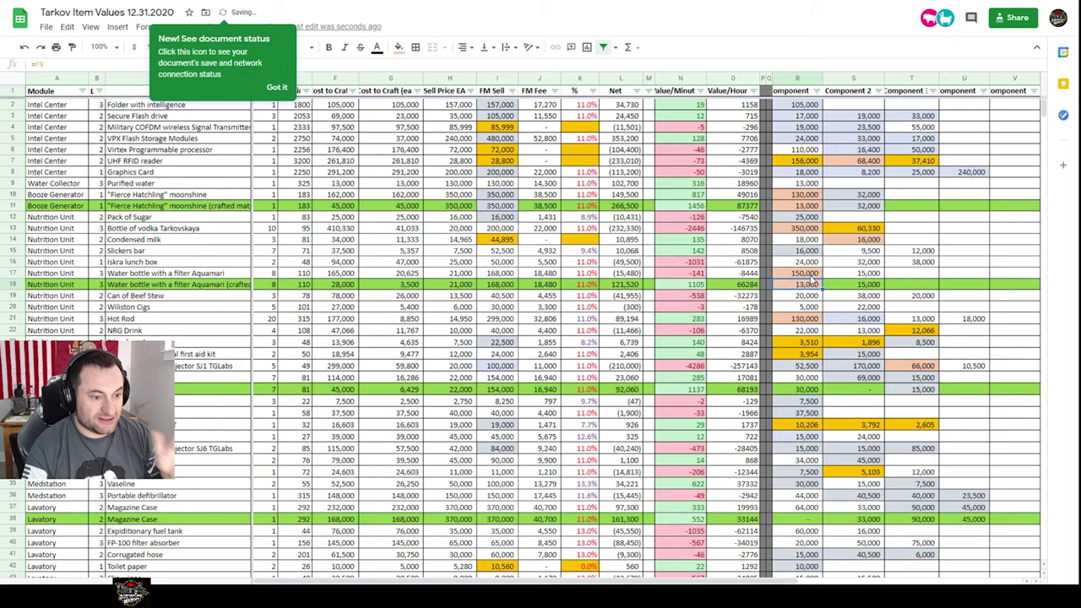
key(ctrl+z)
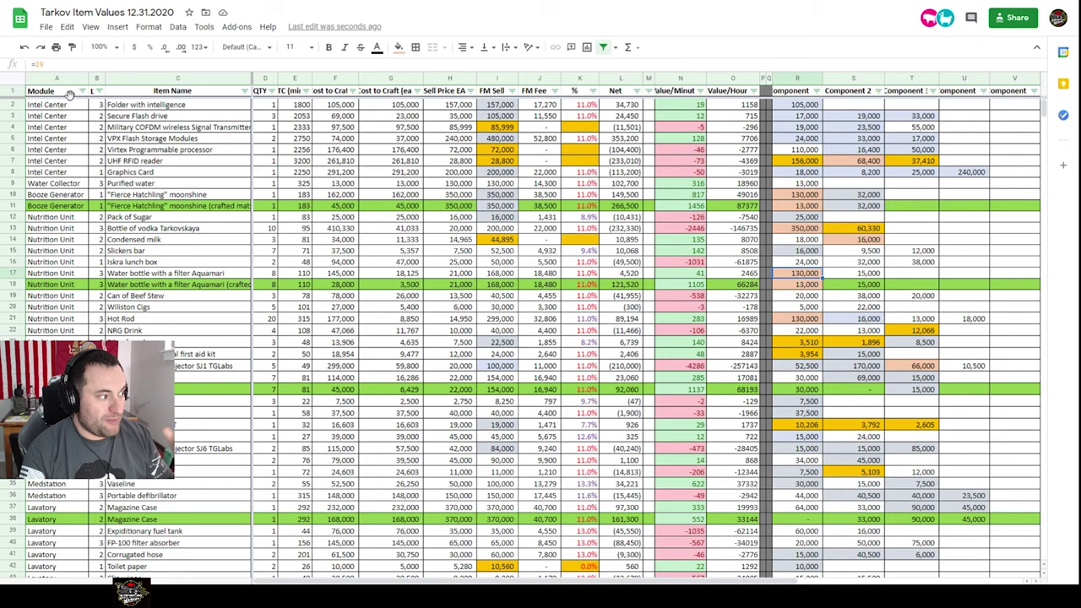
View the Module column's filter values, and inspect the cost-to-craft and Sell Price EA formulas for Folder with intelligence.
click(82, 90)
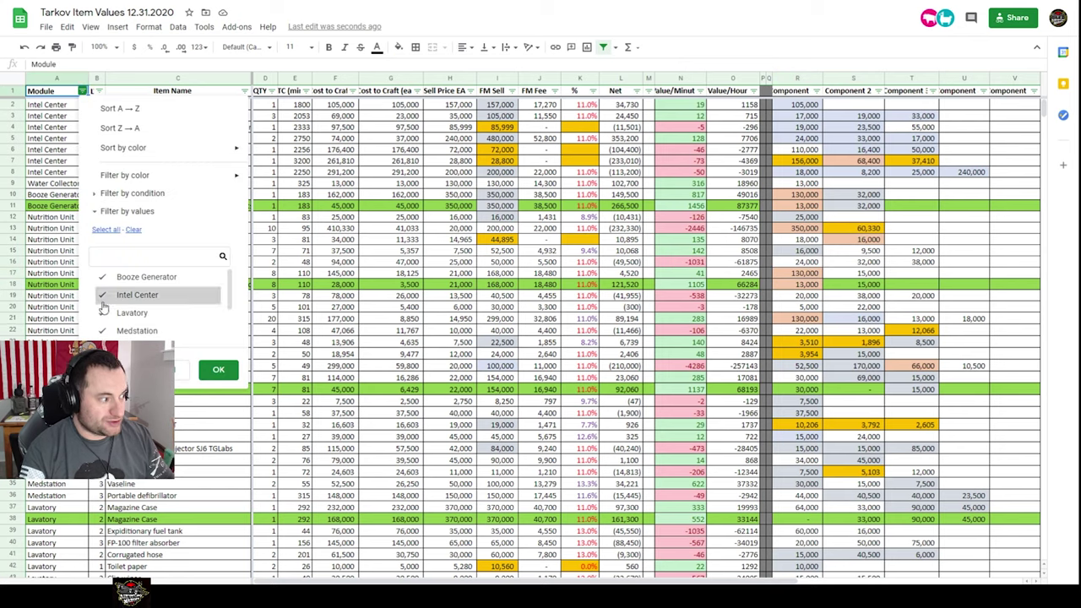
click(98, 92)
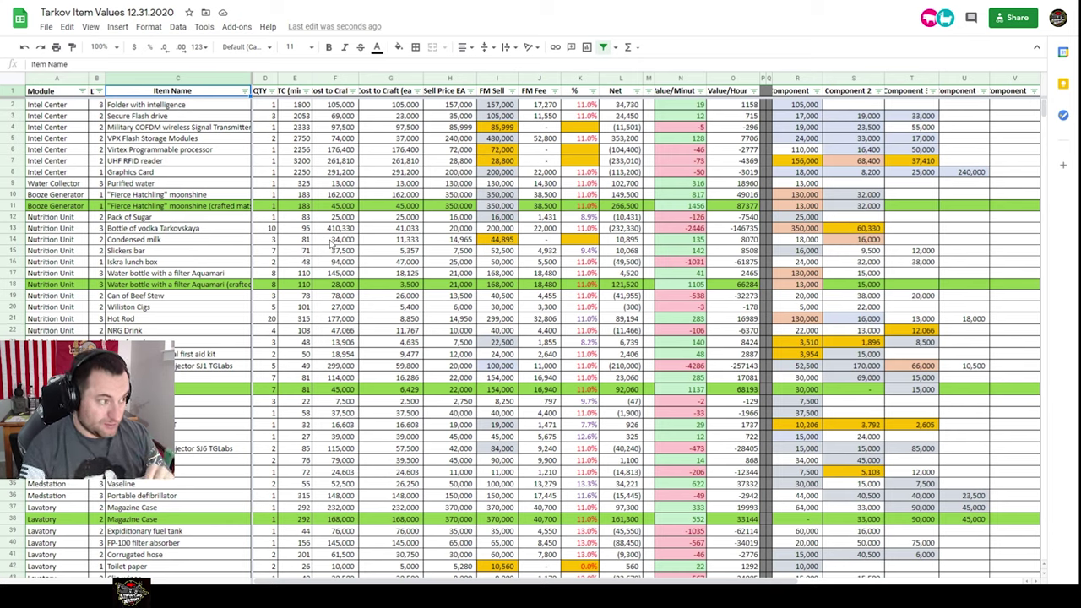
click(342, 105)
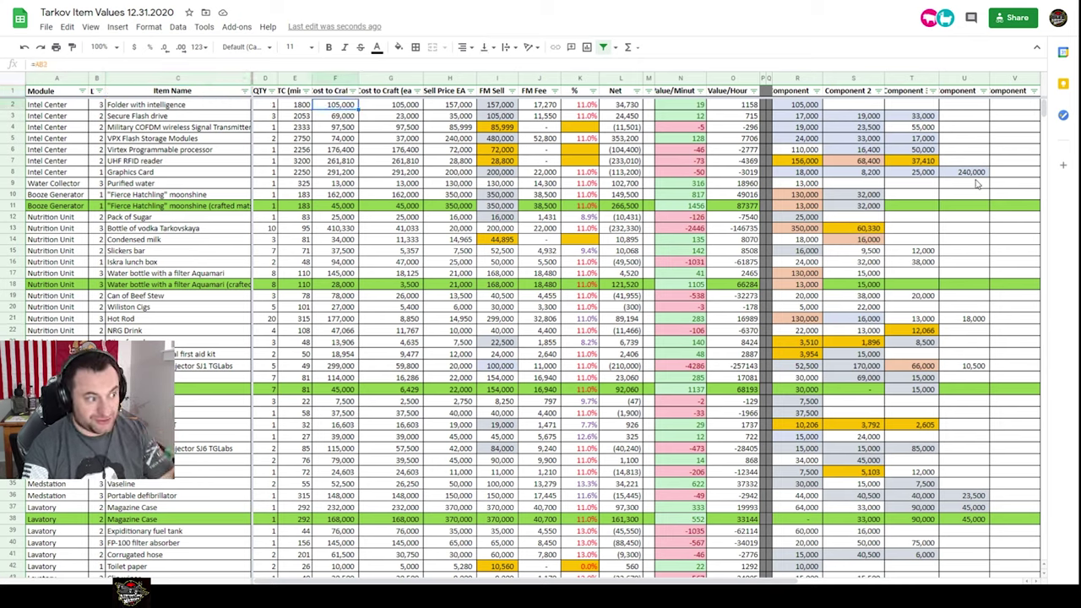
click(405, 106)
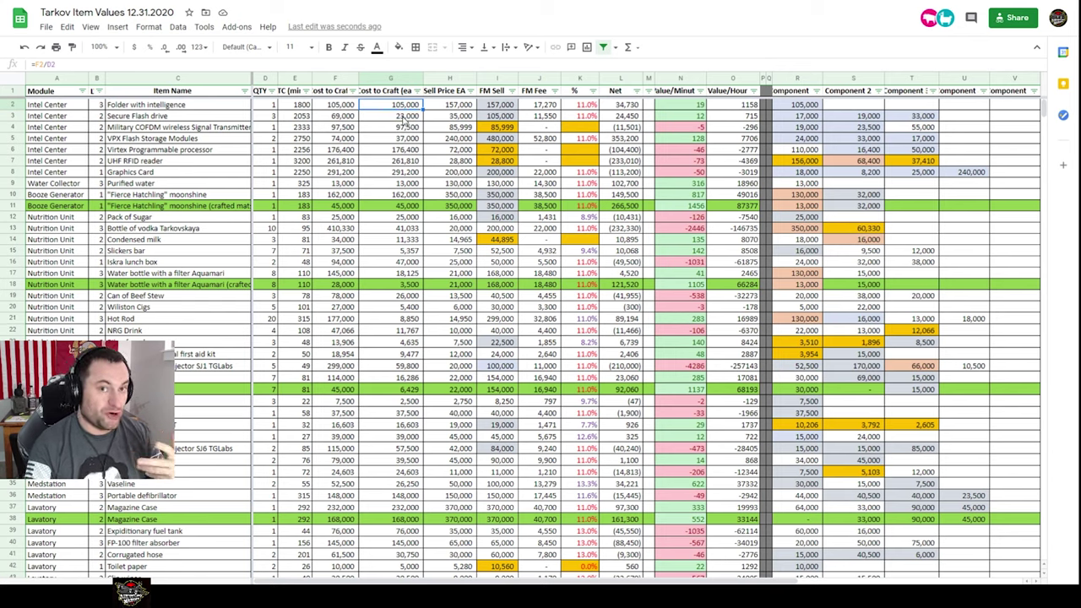
click(459, 106)
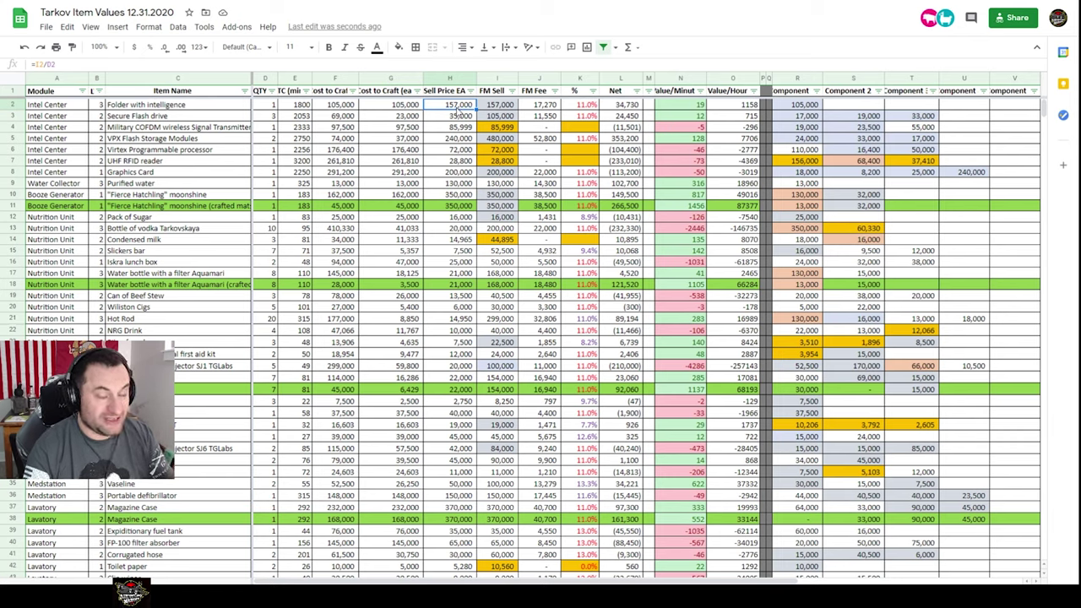
Inspect the FM Sell cells of the first three Intel Center items and the sell price and fee formulas for Bottle of vodka Tarkovskaya.
click(500, 108)
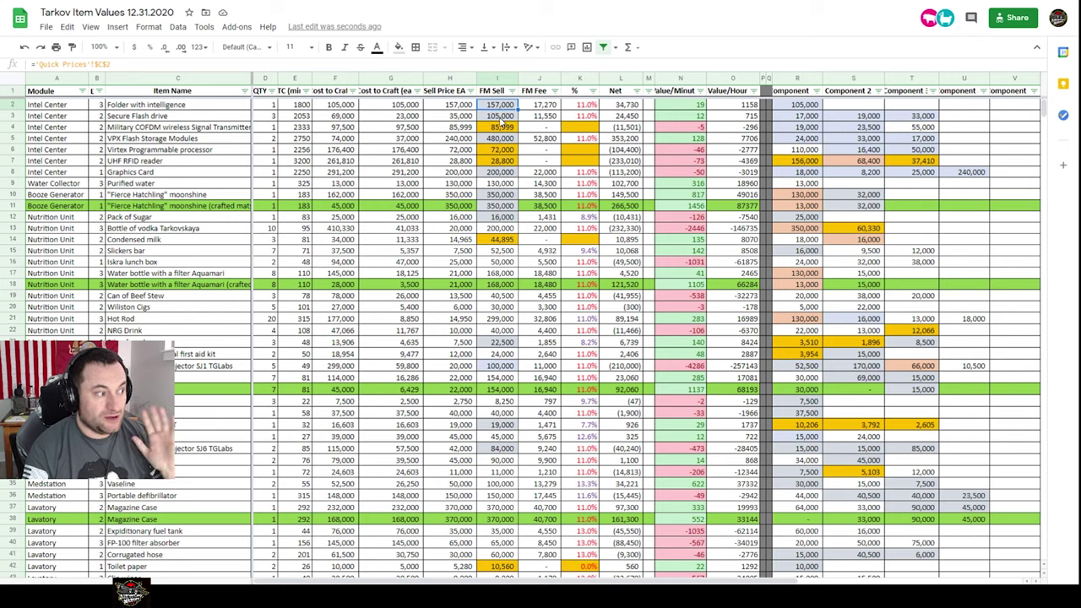
click(503, 116)
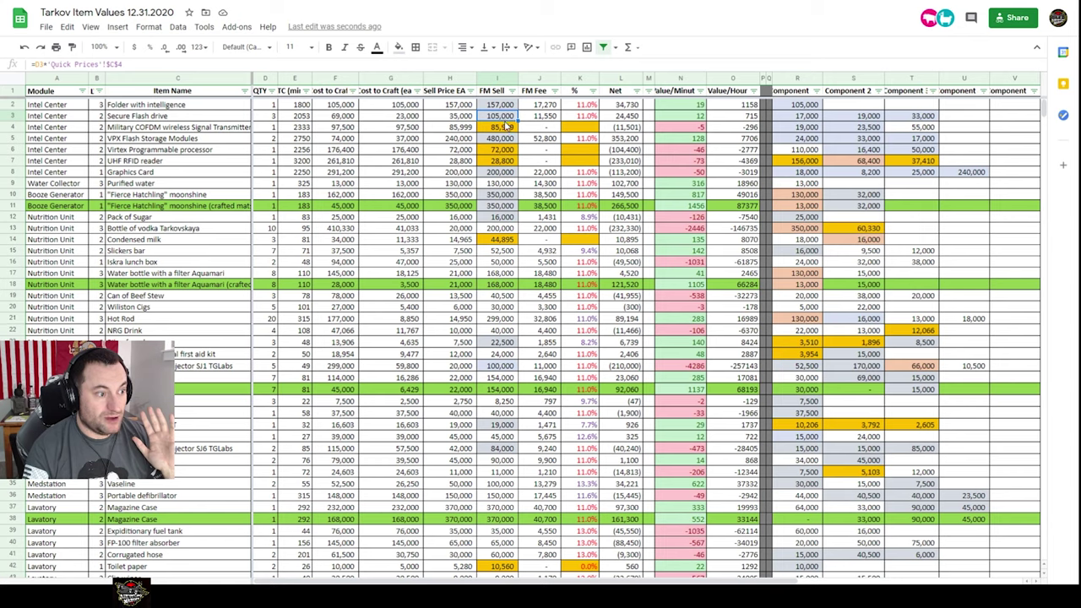
click(503, 127)
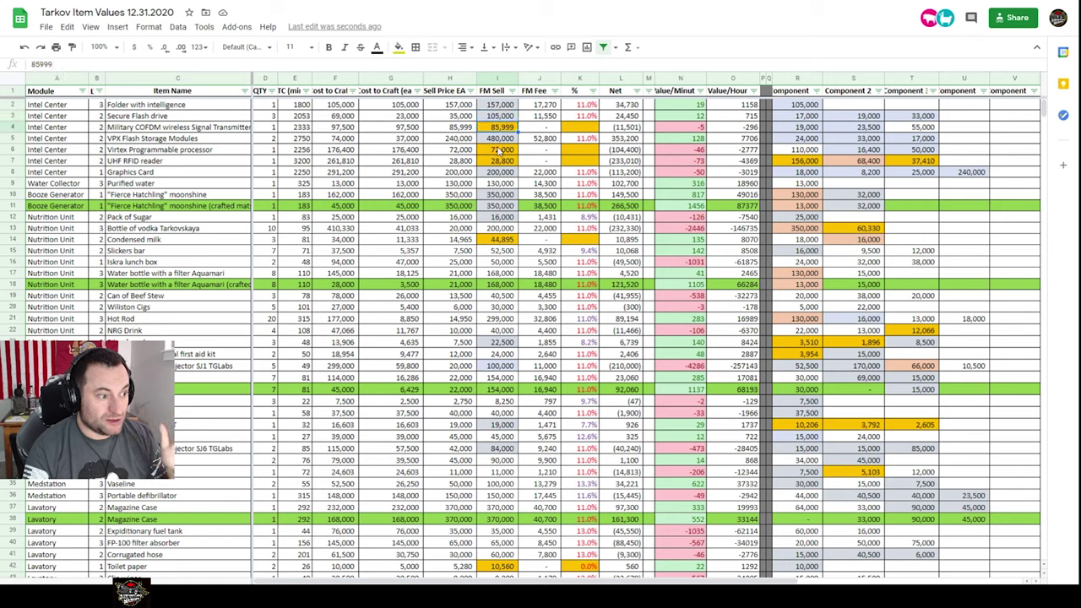
click(502, 230)
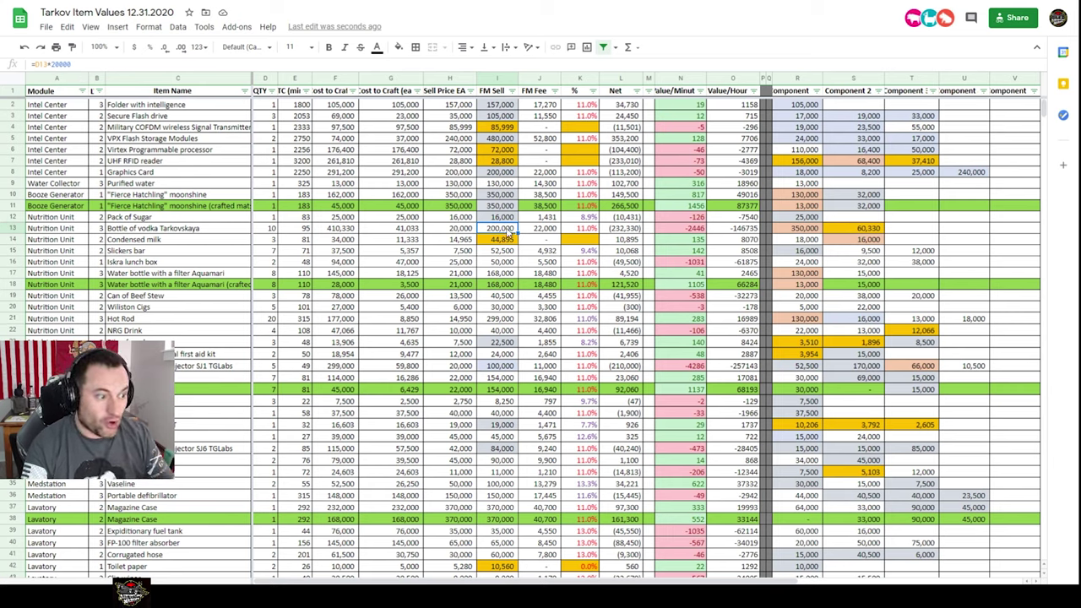
click(453, 229)
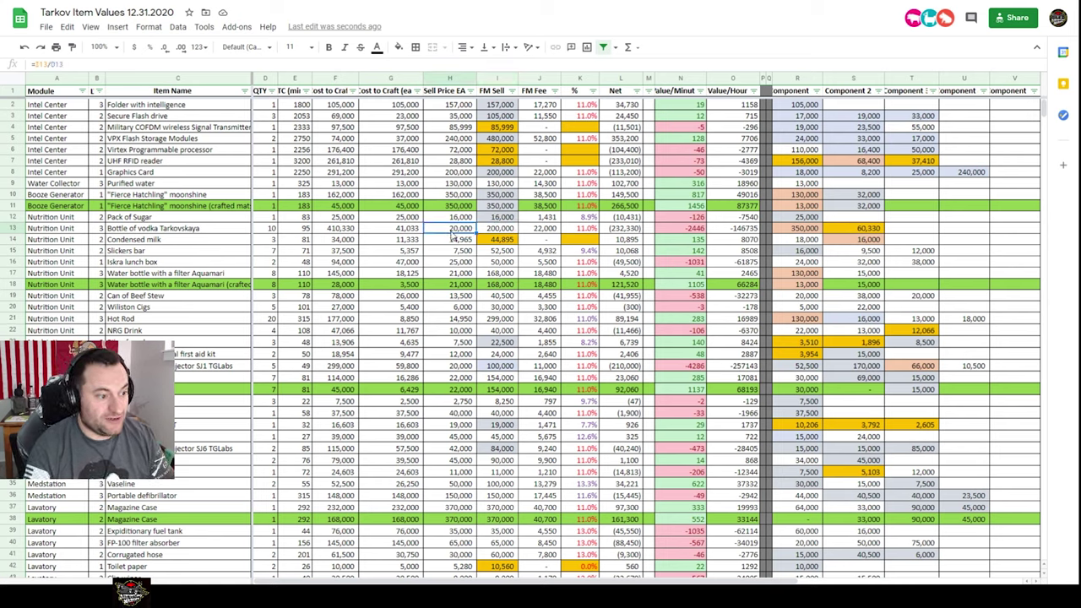
click(551, 230)
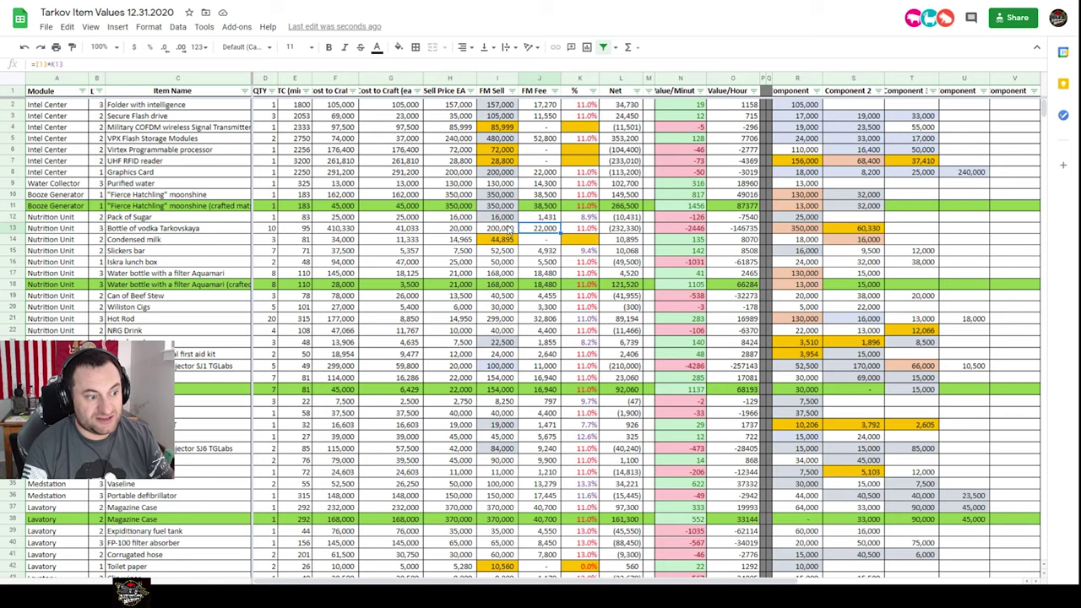
Compare how the FM Fee and % cells are calculated for Folder with intelligence and Pack of Sugar.
click(586, 105)
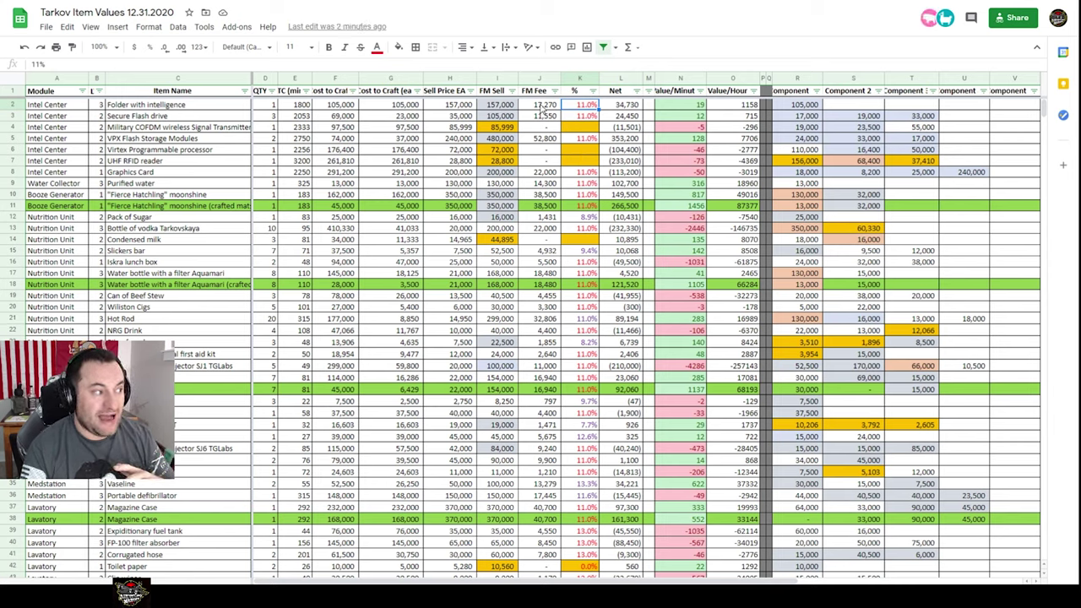
click(543, 108)
click(579, 218)
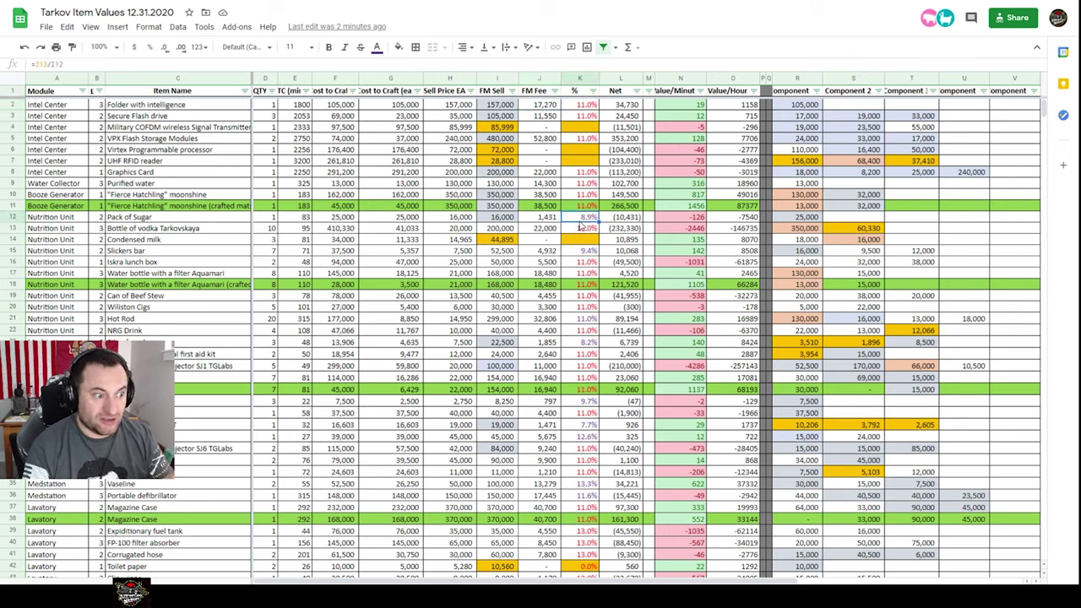
click(548, 219)
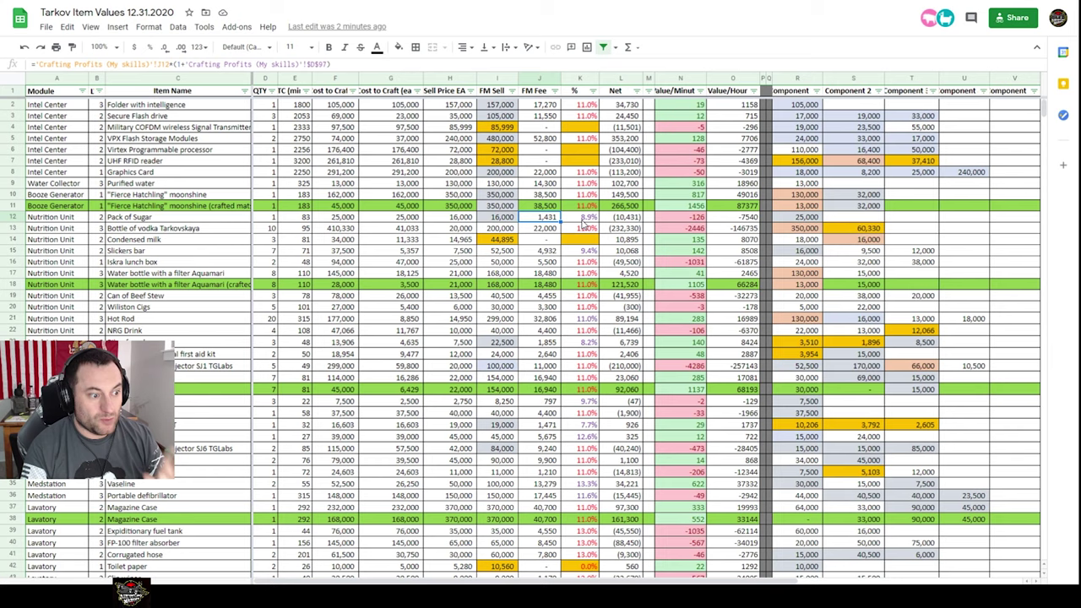
click(586, 219)
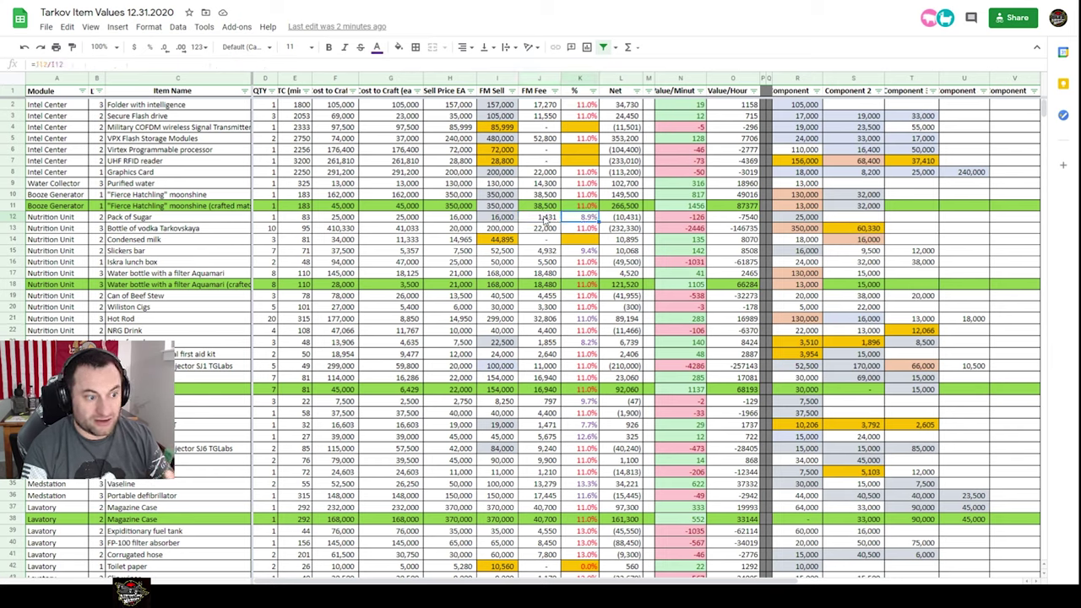
Inspect the Net, Value/Minute and Value/Hour formulas in the Pack of Sugar row.
click(625, 221)
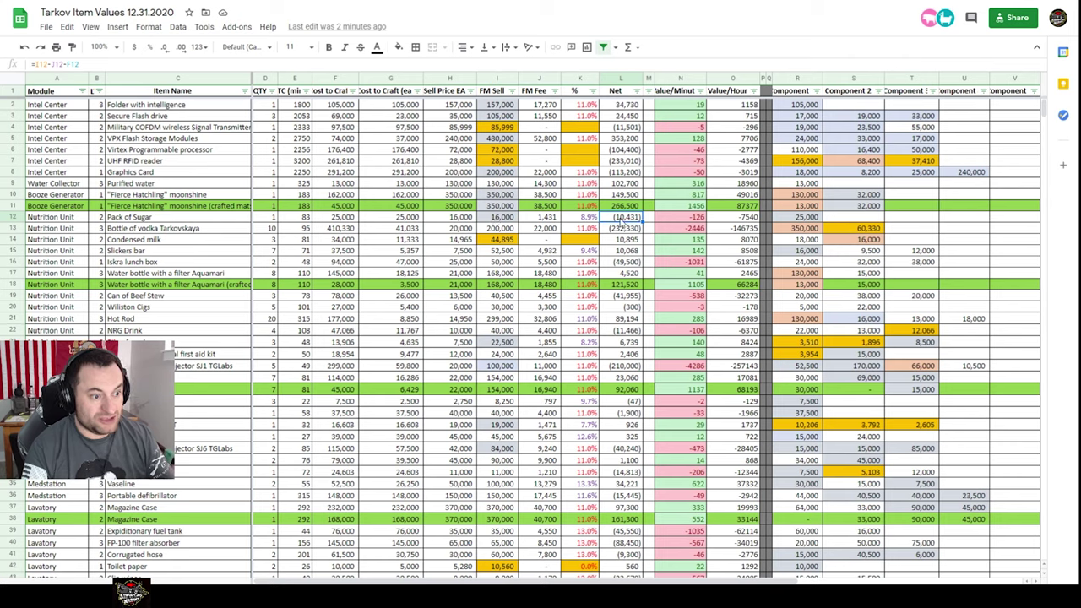
click(688, 219)
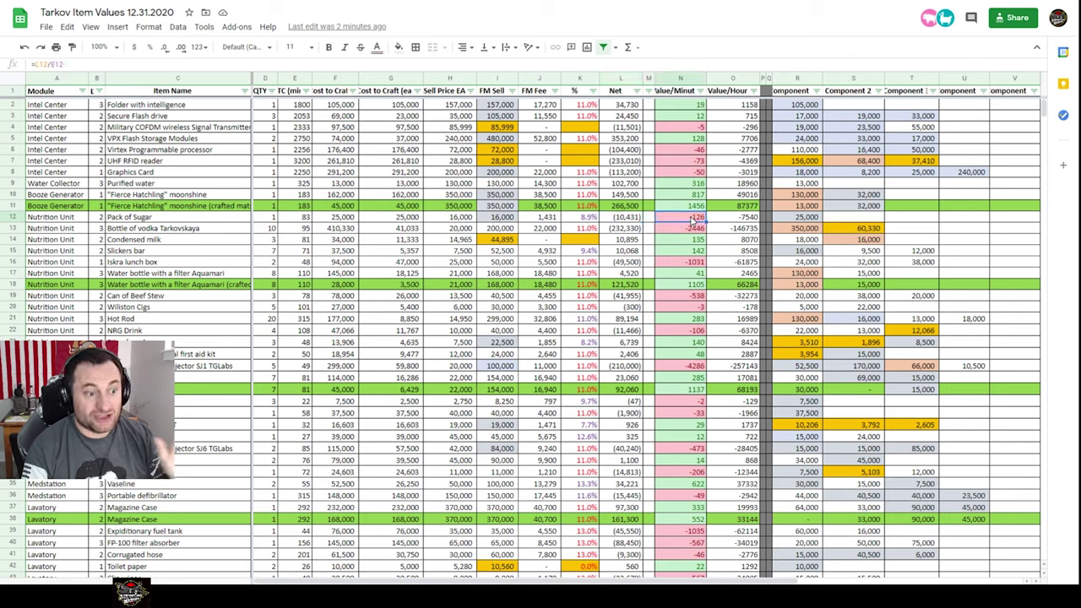
click(741, 220)
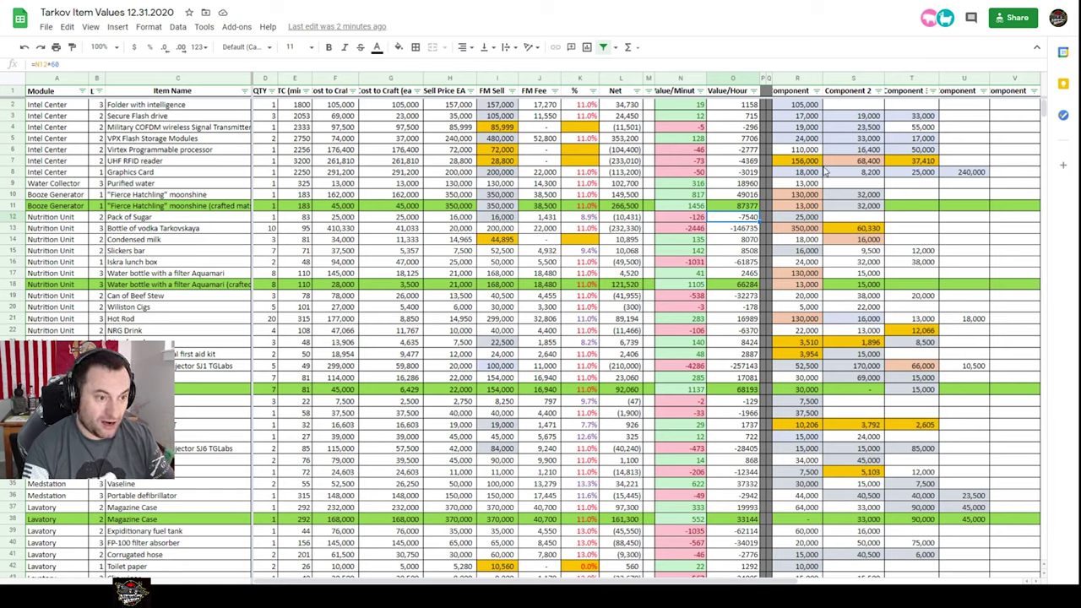
View the fill color filter options of the Value/Minute column and close them without applying a filter.
click(699, 90)
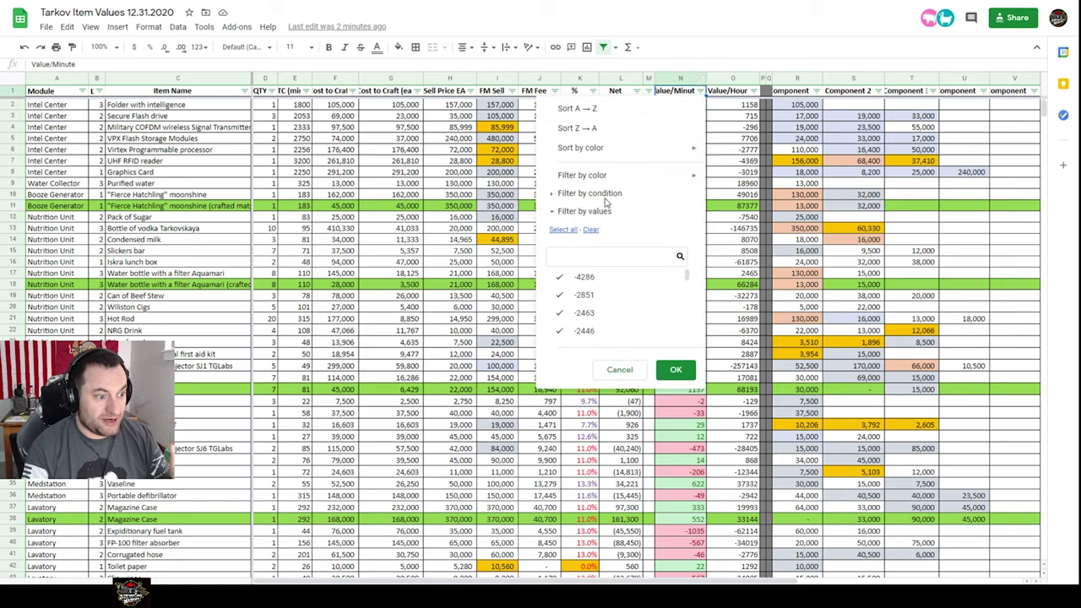
mouse_move(596, 152)
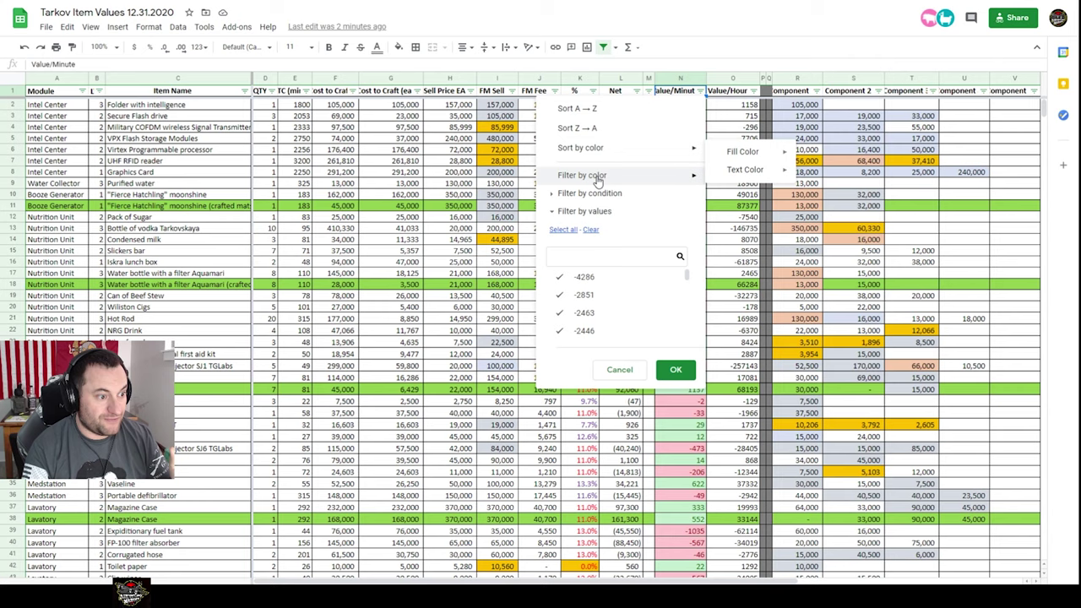
mouse_move(747, 203)
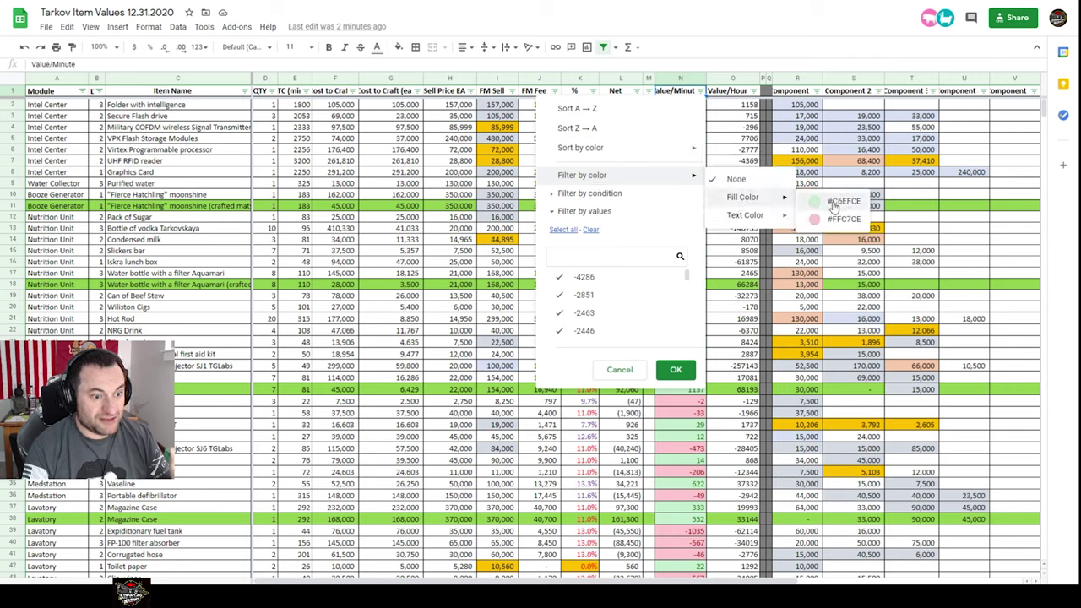
click(847, 149)
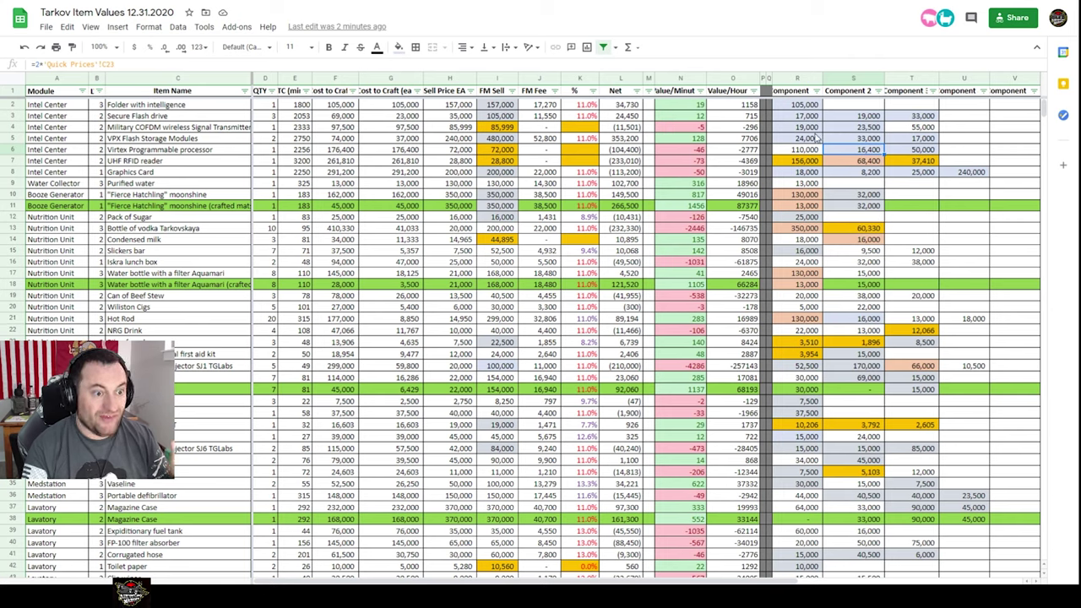
Inspect the first component's cost formulas for several items, including "Fierce Hatchling" moonshine and Pack of Sugar.
click(808, 104)
click(805, 127)
click(807, 182)
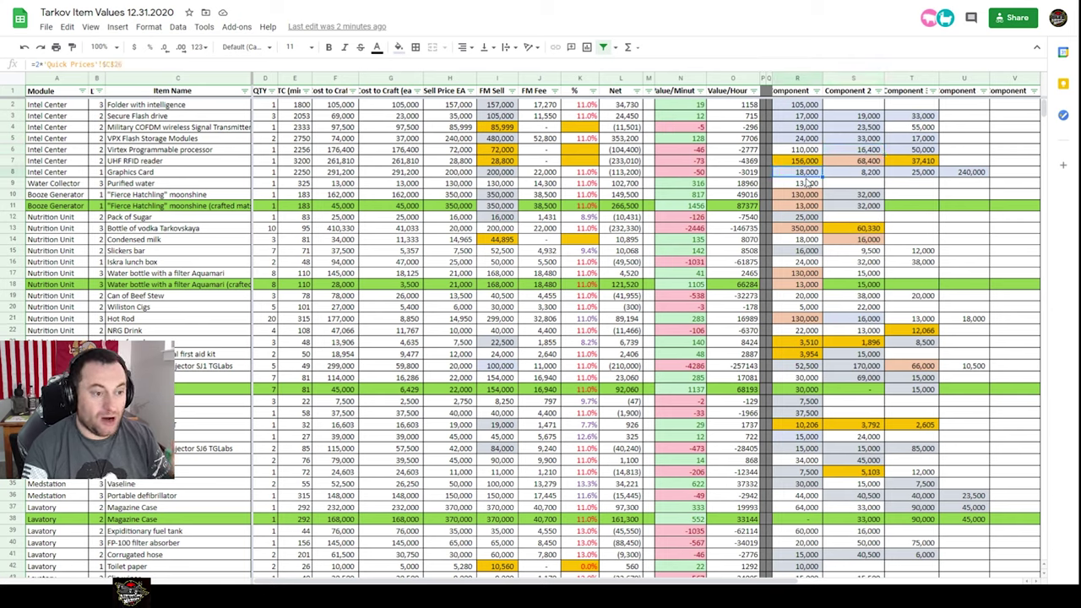
click(808, 194)
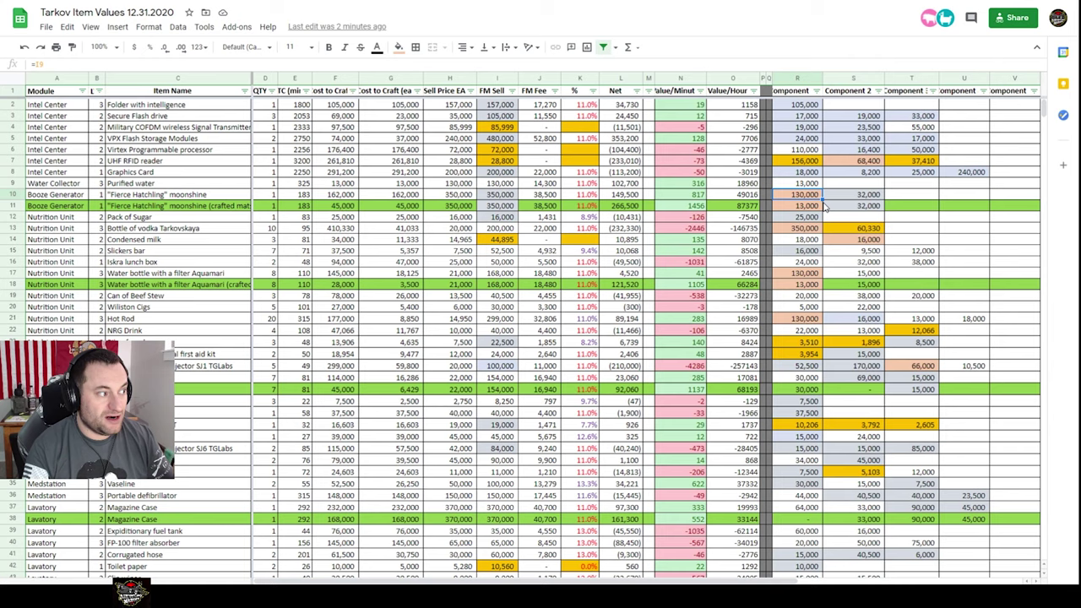
click(809, 218)
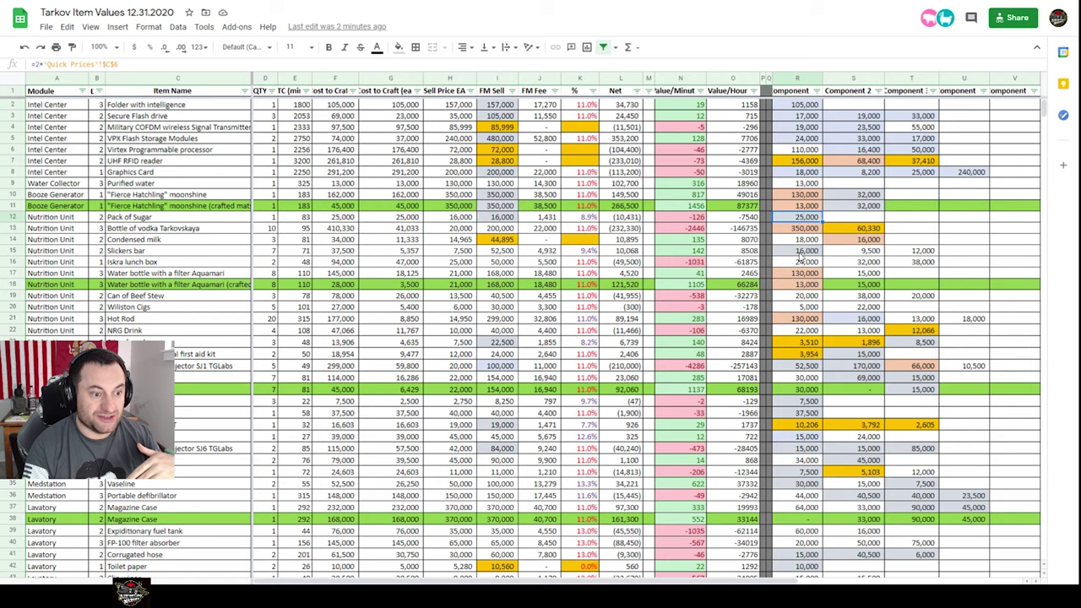
Inspect the Component 2 cost formulas for both "Fierce Hatchling" moonshine rows and VPX Flash Storage Modules.
click(857, 205)
click(859, 194)
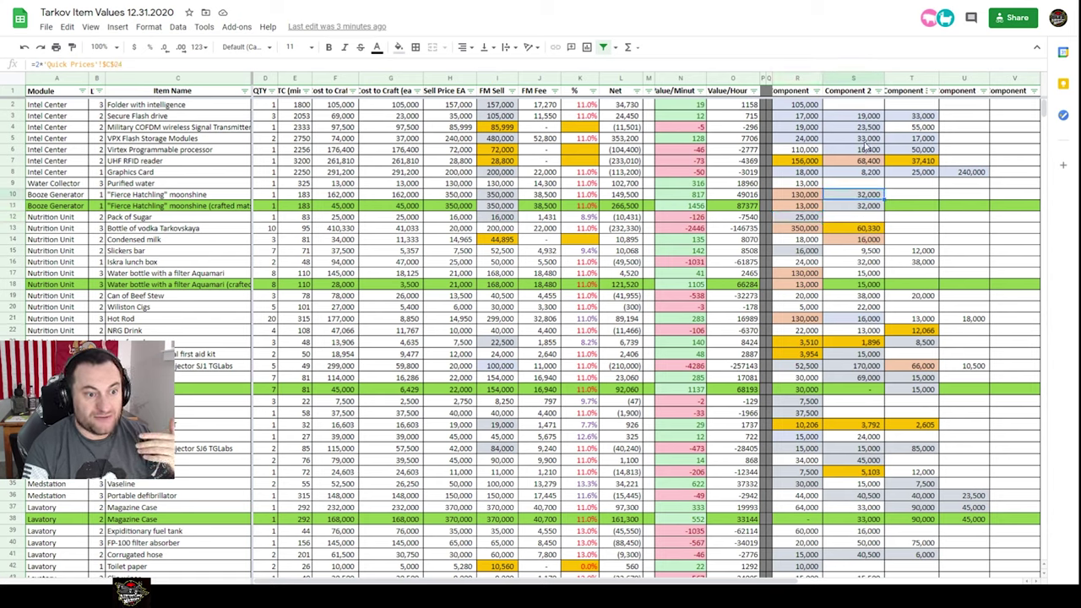
click(861, 138)
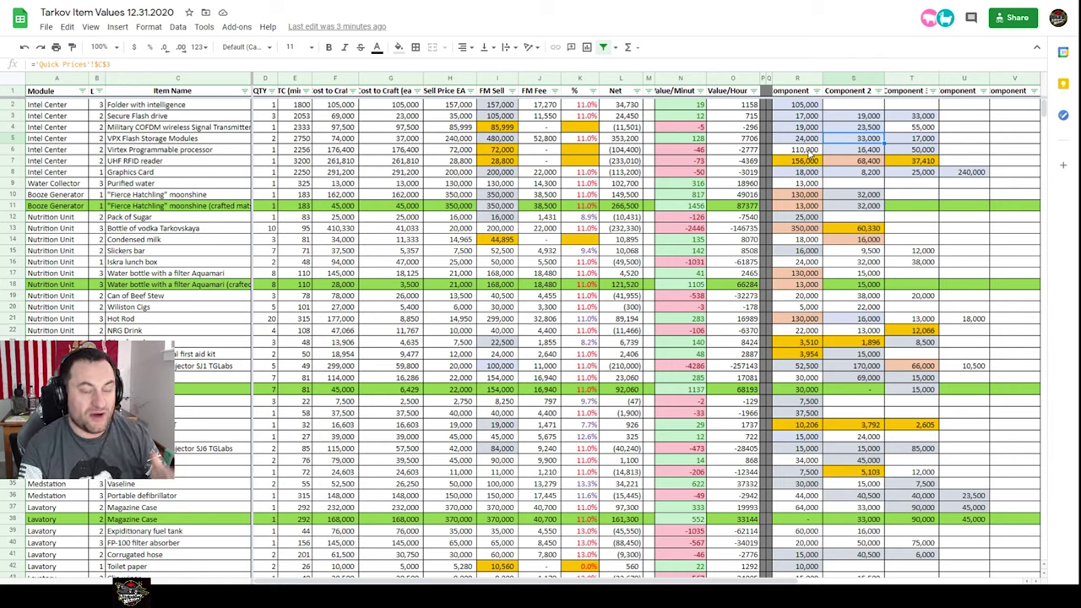
Compare the orange-filled component costs of Bottle of vodka Tarkovskaya and UHF RFID reader.
key(Up)
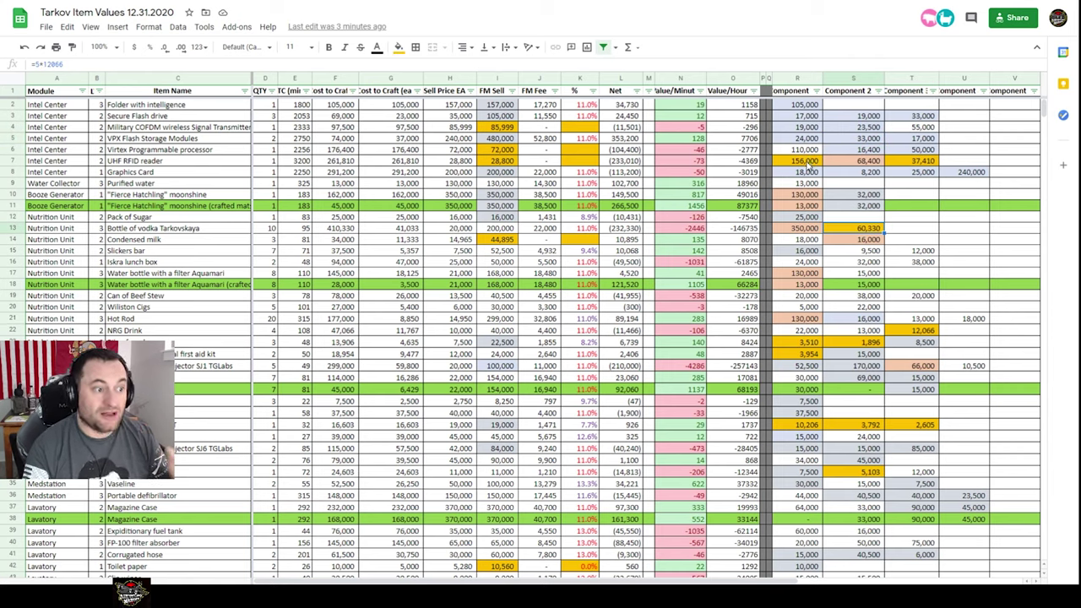
click(806, 161)
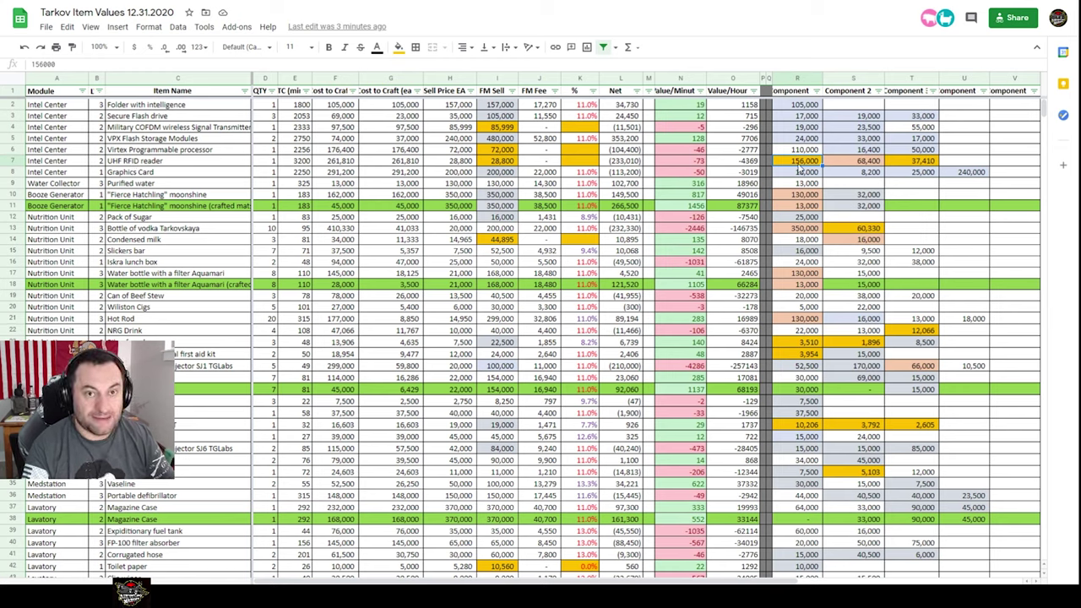
click(872, 232)
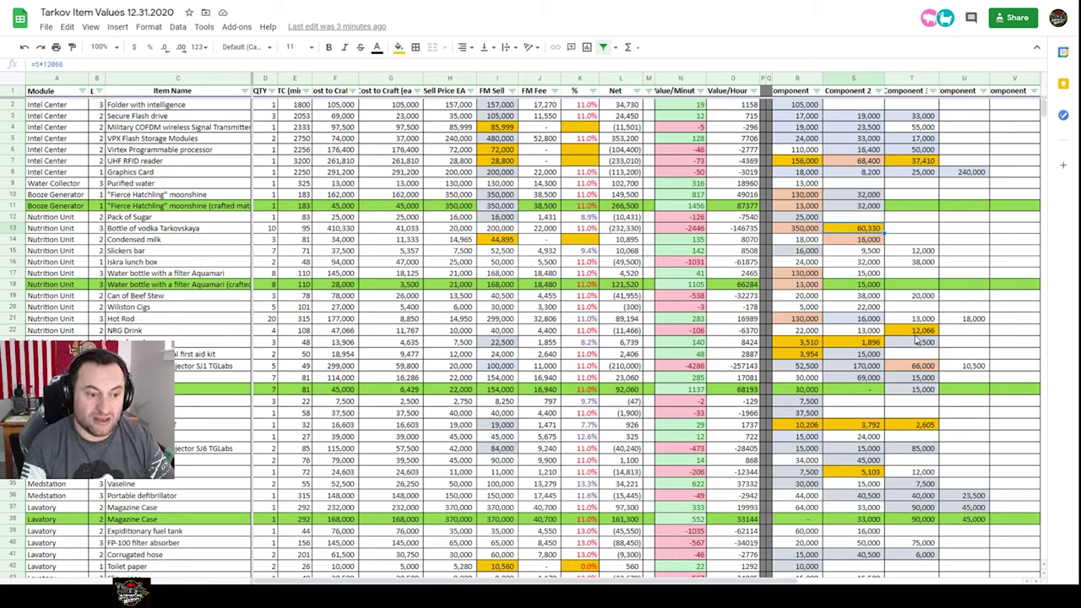
Examine the UHF RFID reader's Component 2 formula and the Virtex Programmable processor FM Sell cell it refers to.
click(855, 161)
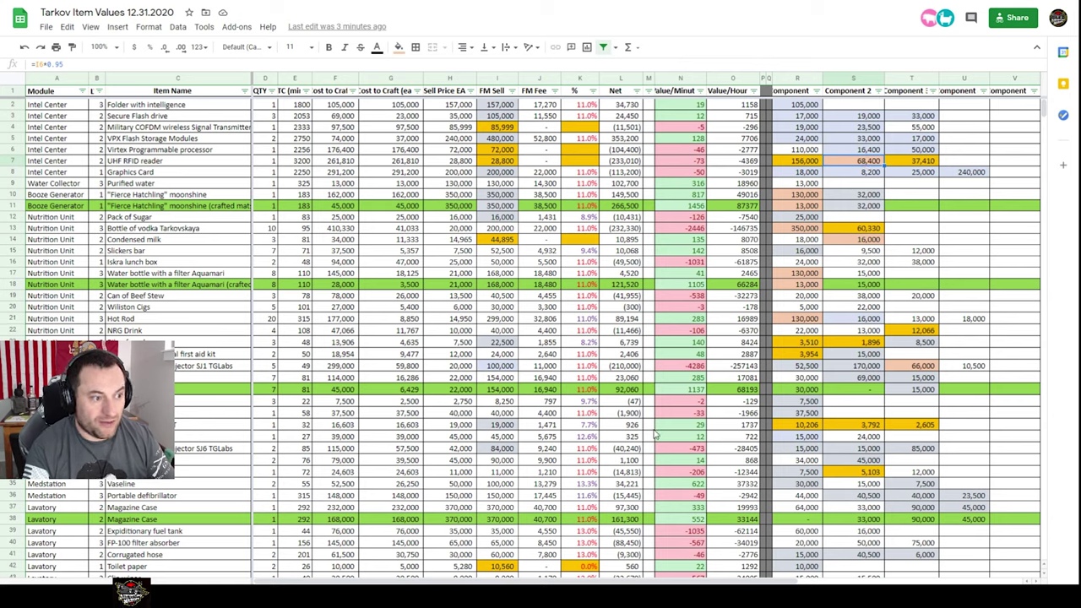
click(75, 64)
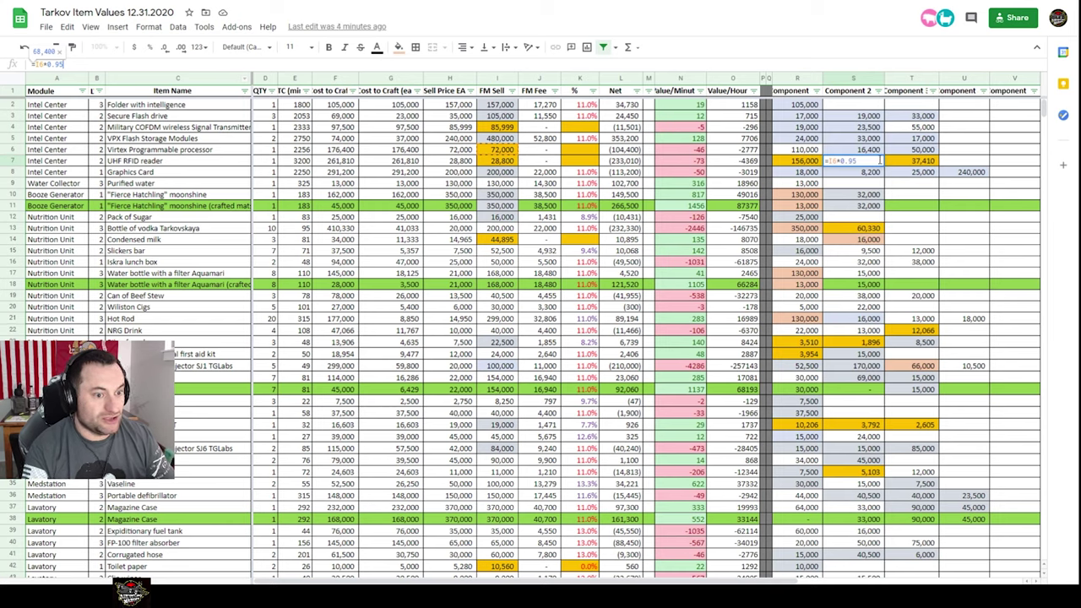
click(878, 164)
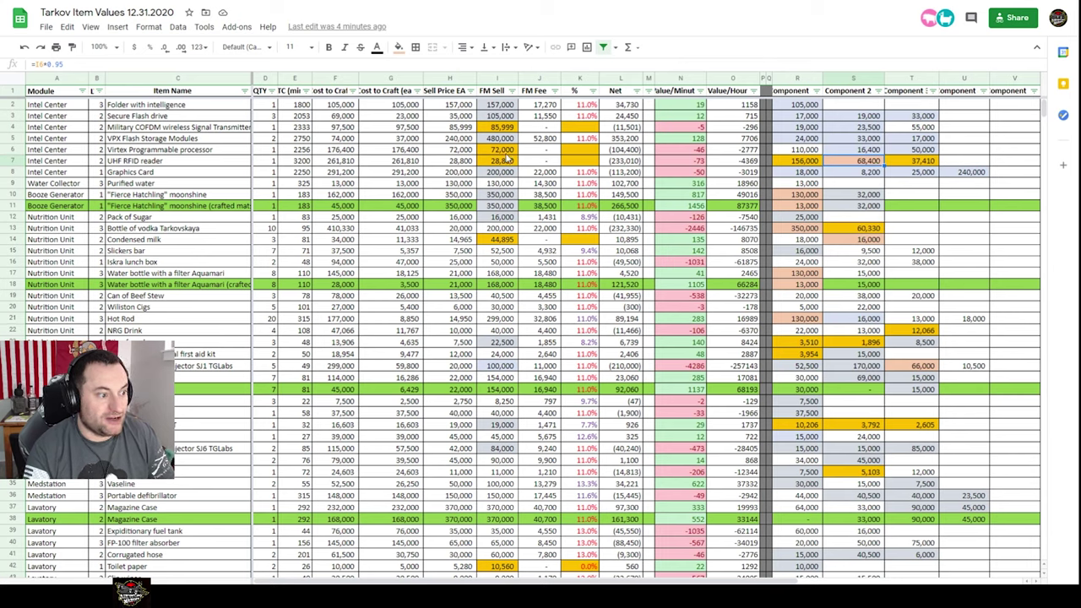
click(503, 151)
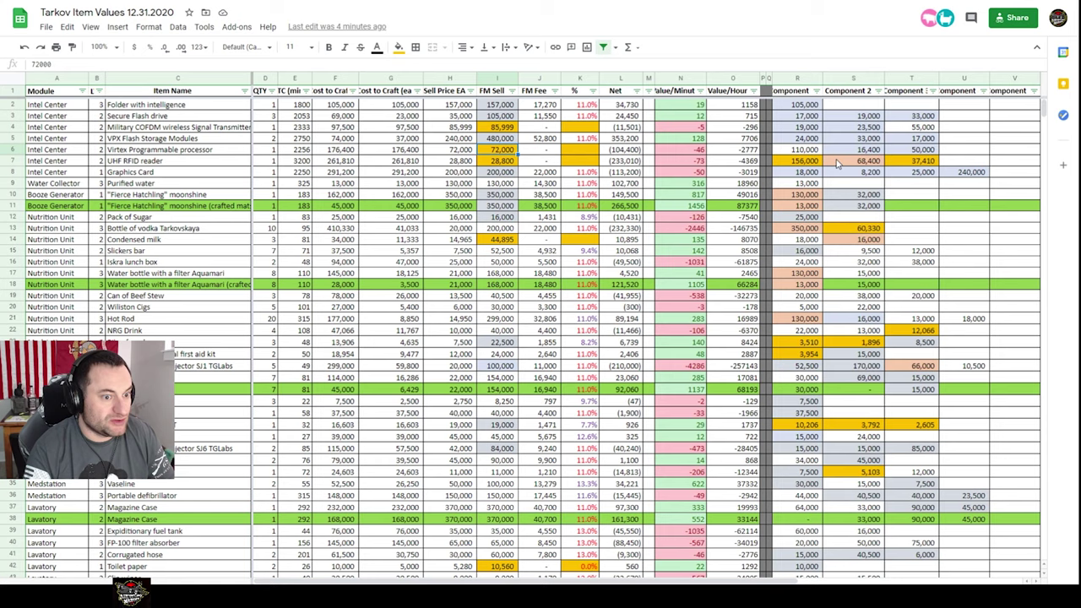
click(854, 160)
text(=I6*0.95)
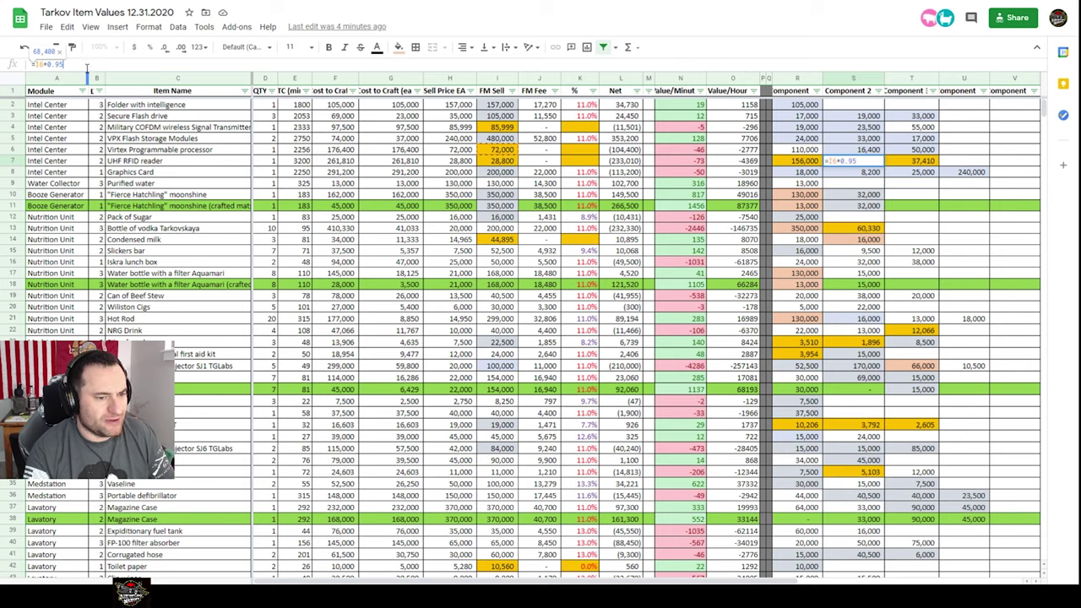
key(Return)
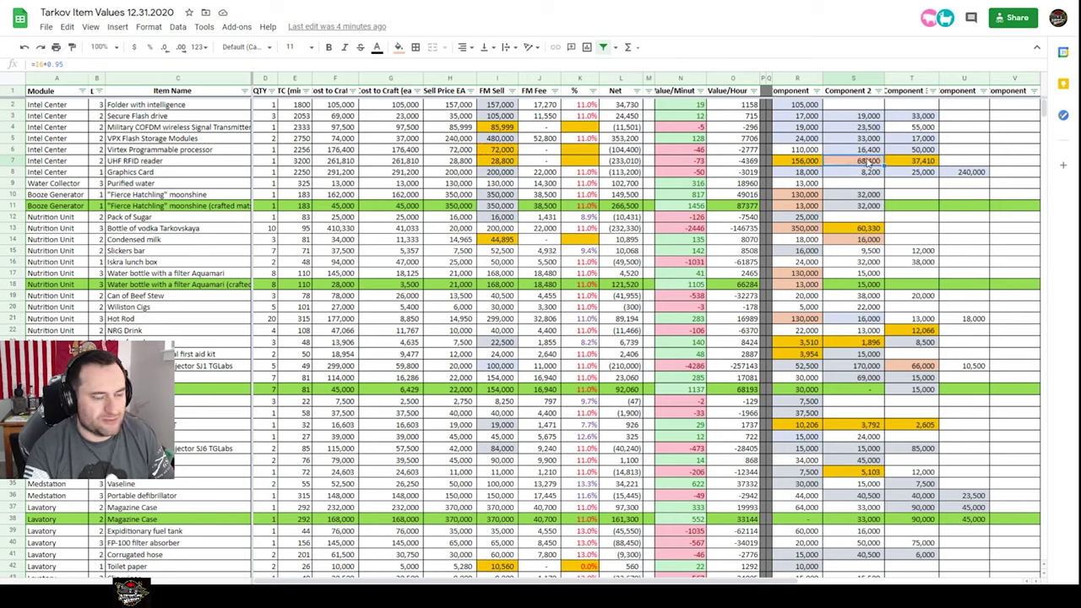
Inspect the orange-tinted component formulas linked to other crafts for "Fierce Hatchling" moonshine, Condensed milk and Bottle of vodka Tarkovskaya.
click(802, 196)
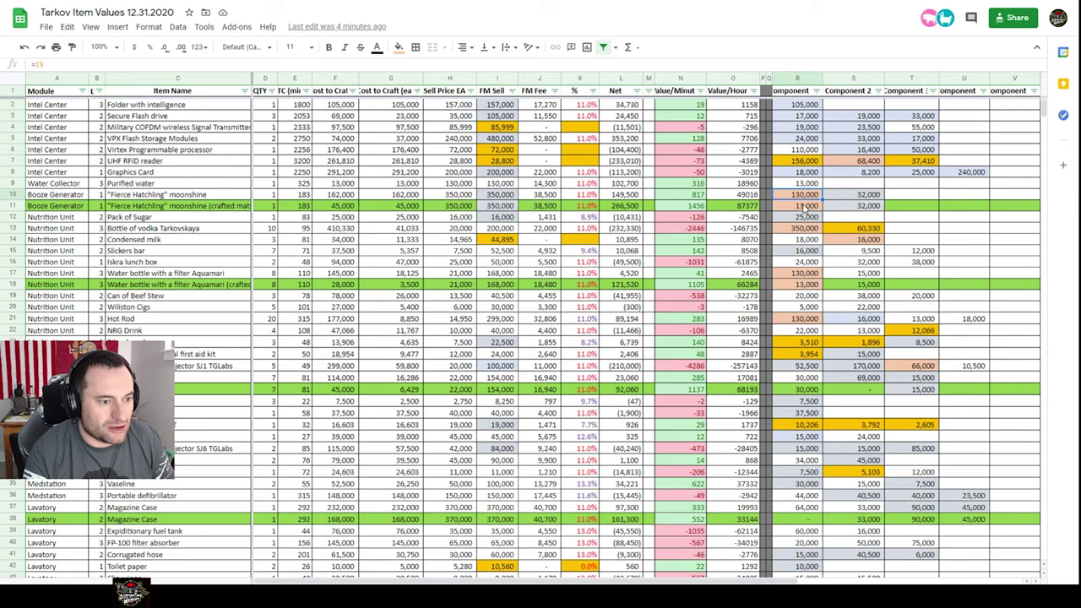
click(807, 208)
click(854, 237)
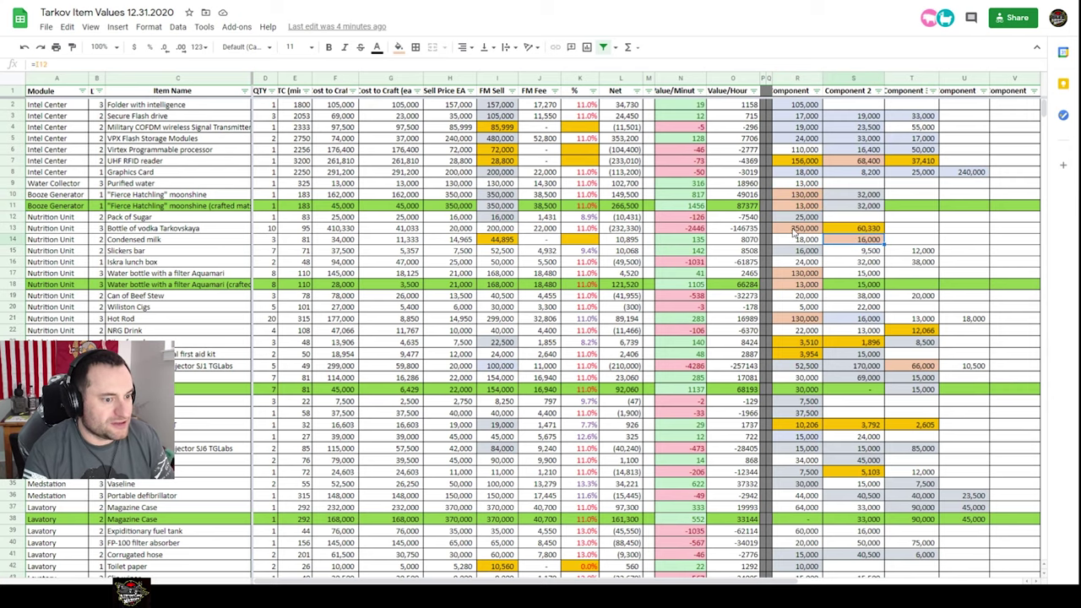
click(800, 230)
scroll(836, 253, down, 7)
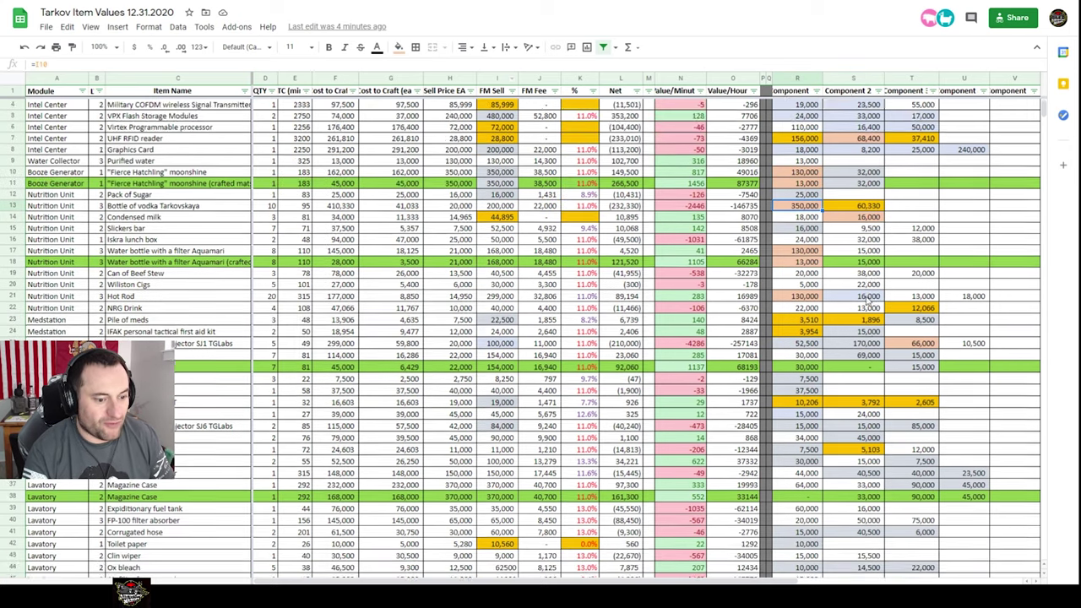
scroll(868, 301, down, 3)
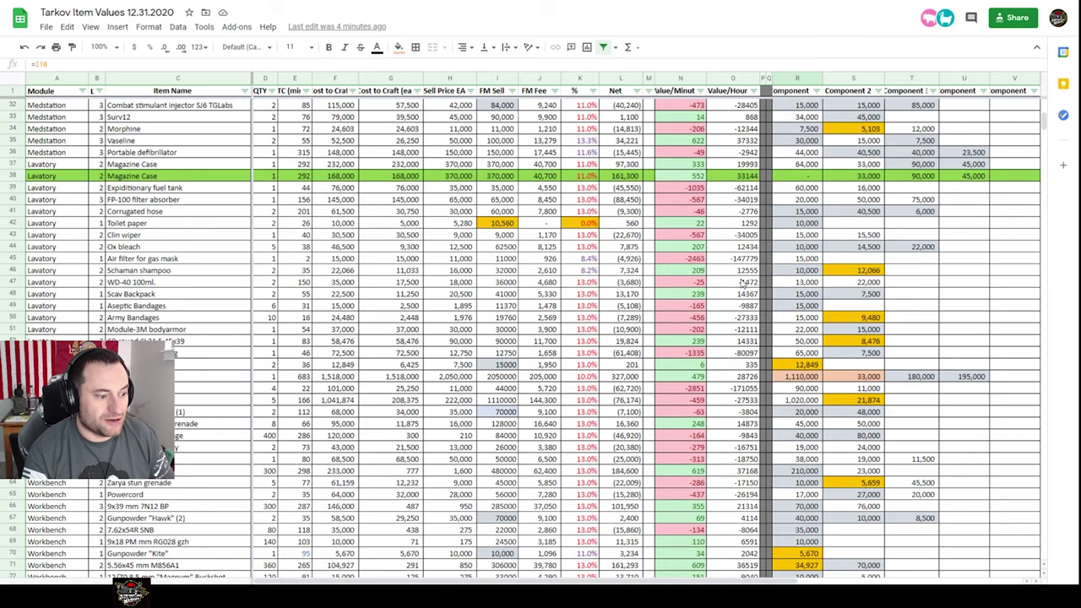
scroll(798, 360, up, 10)
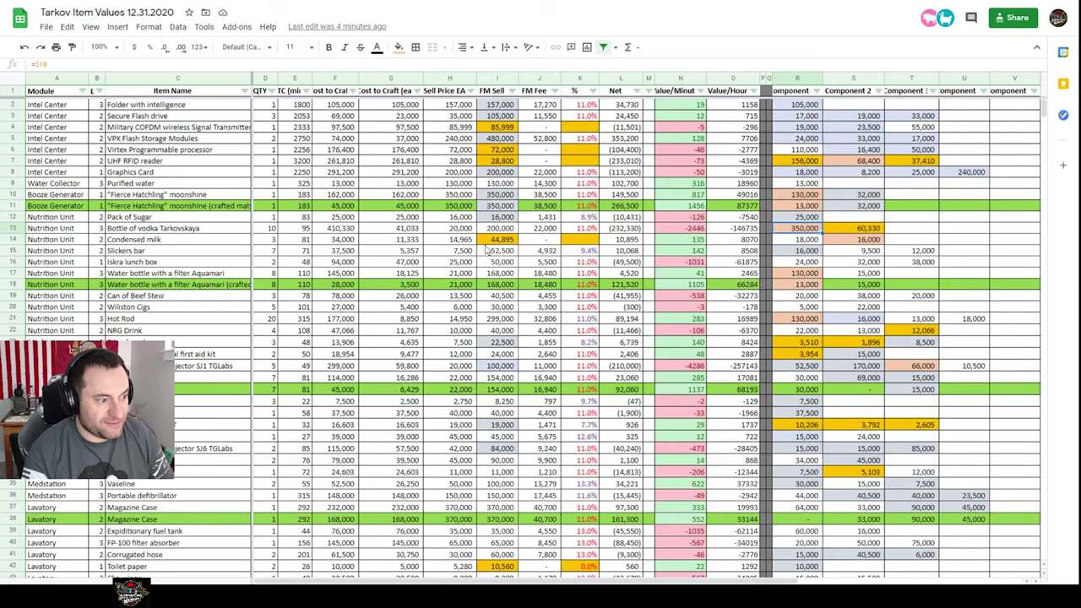
Compare the FM Sell sources of "Fierce Hatchling" moonshine and Virtex Programmable processor, and review that column's shading down to the Workbench items.
click(504, 195)
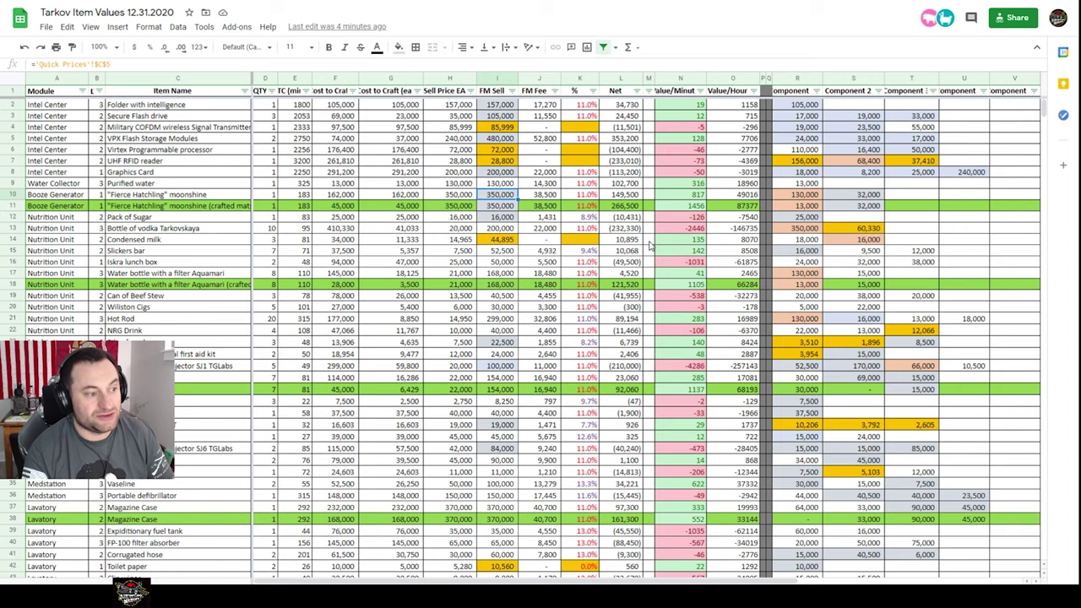
click(502, 150)
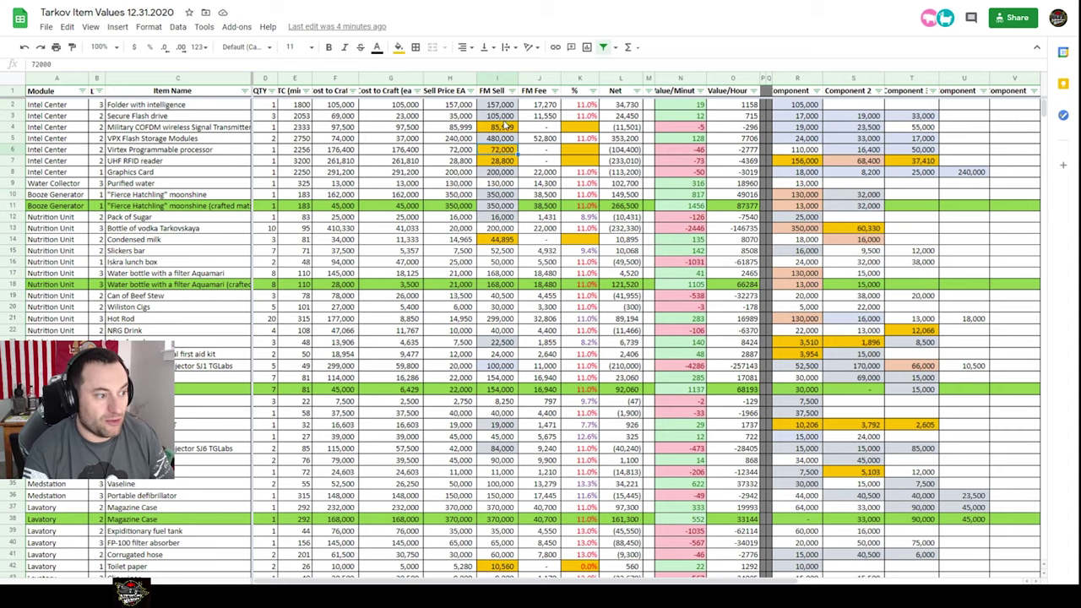
scroll(498, 270, down, 10)
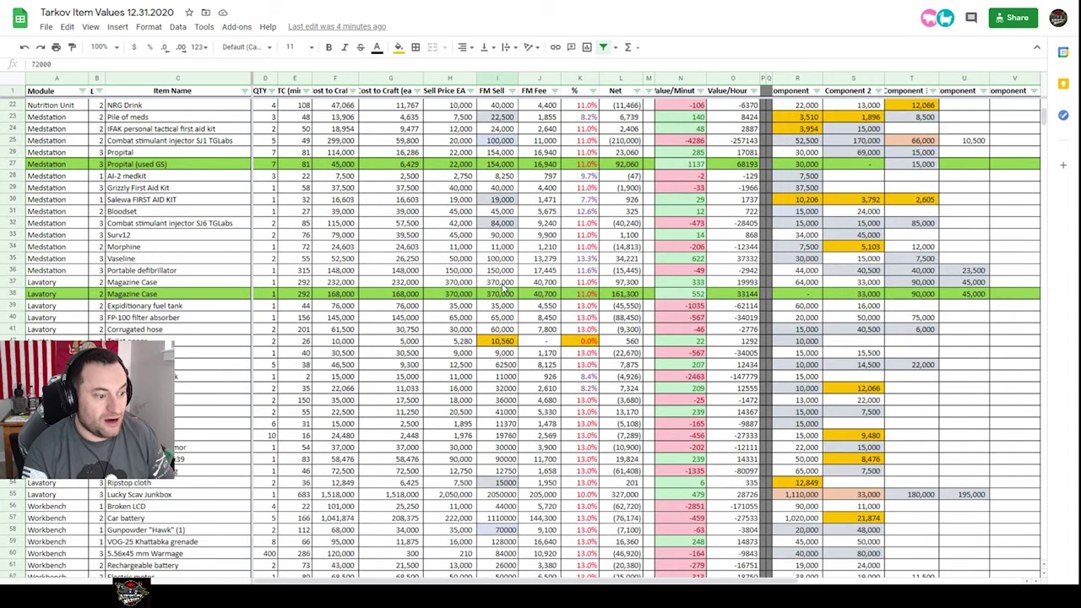
scroll(503, 338, down, 10)
scroll(505, 254, up, 10)
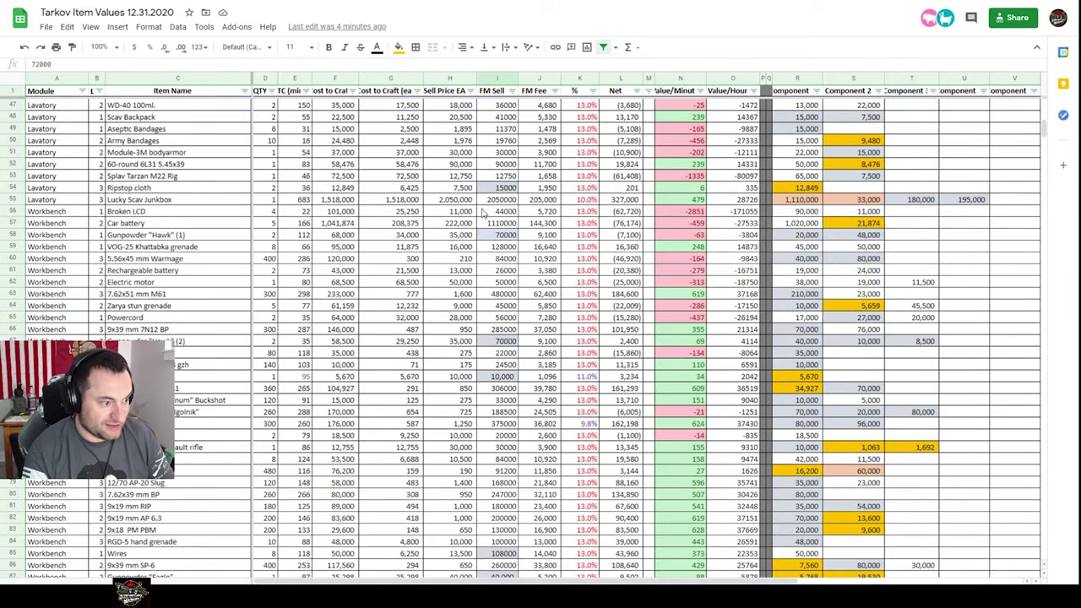
scroll(506, 258, up, 9)
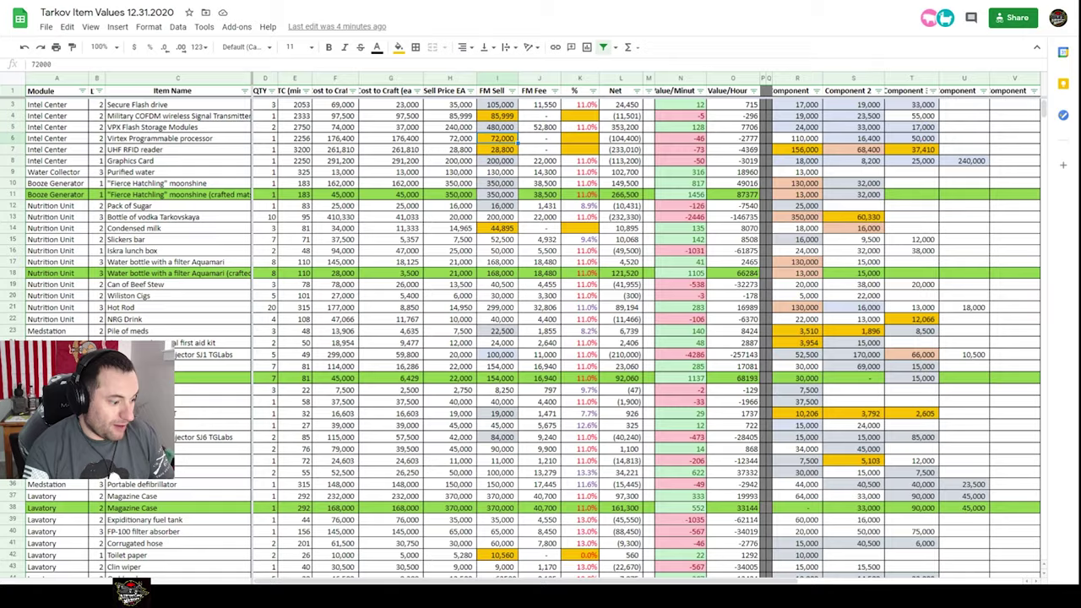
Review the item price list on the Quick Prices sheet and return to the base crafting profits sheet.
key(ctrl+shift+Page_Down)
scroll(218, 388, down, 2)
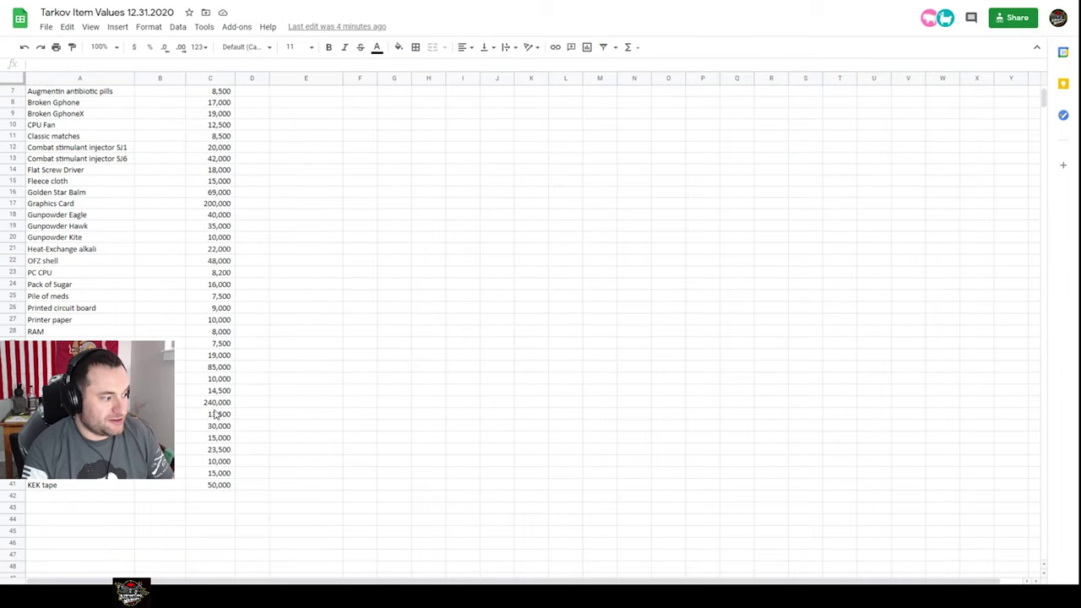
scroll(217, 414, up, 2)
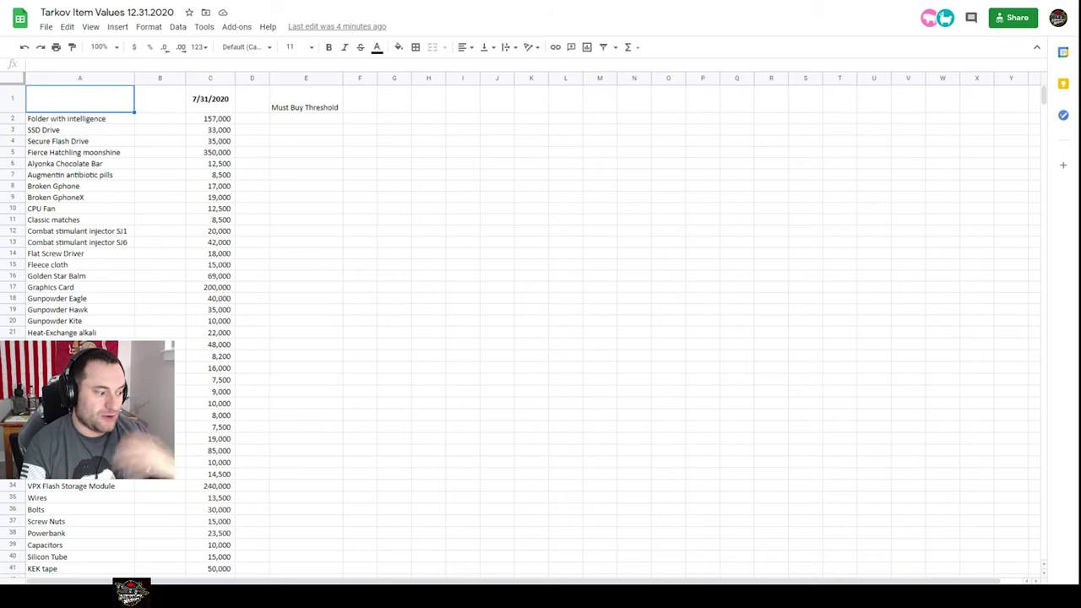
key(ctrl+shift+Page_Down)
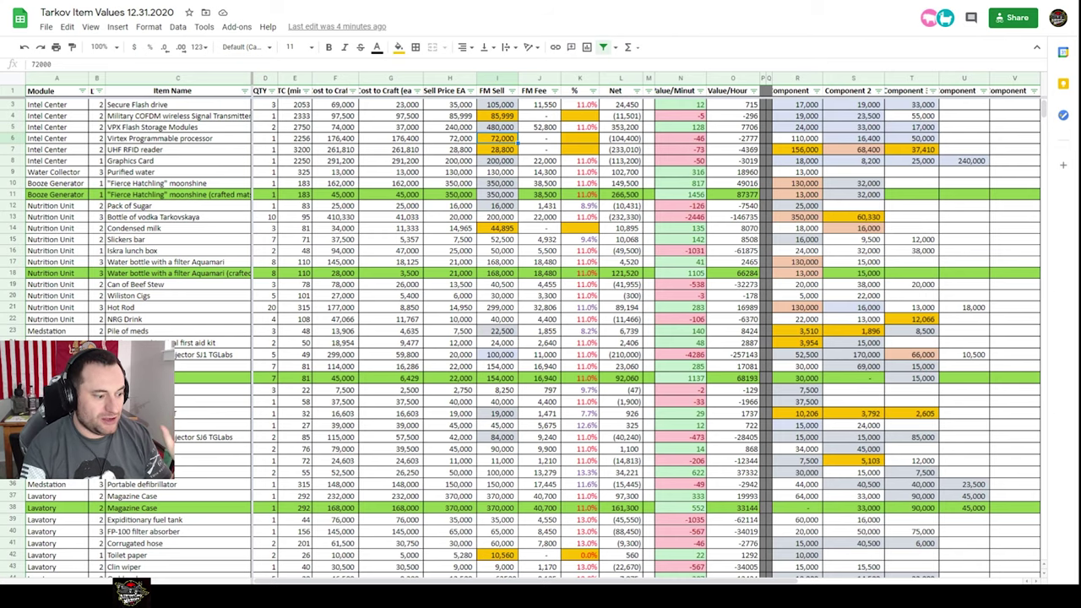
Compare the base crafting profits sheet with the version adjusted for skill reductions.
key(ctrl+shift+Page_Down)
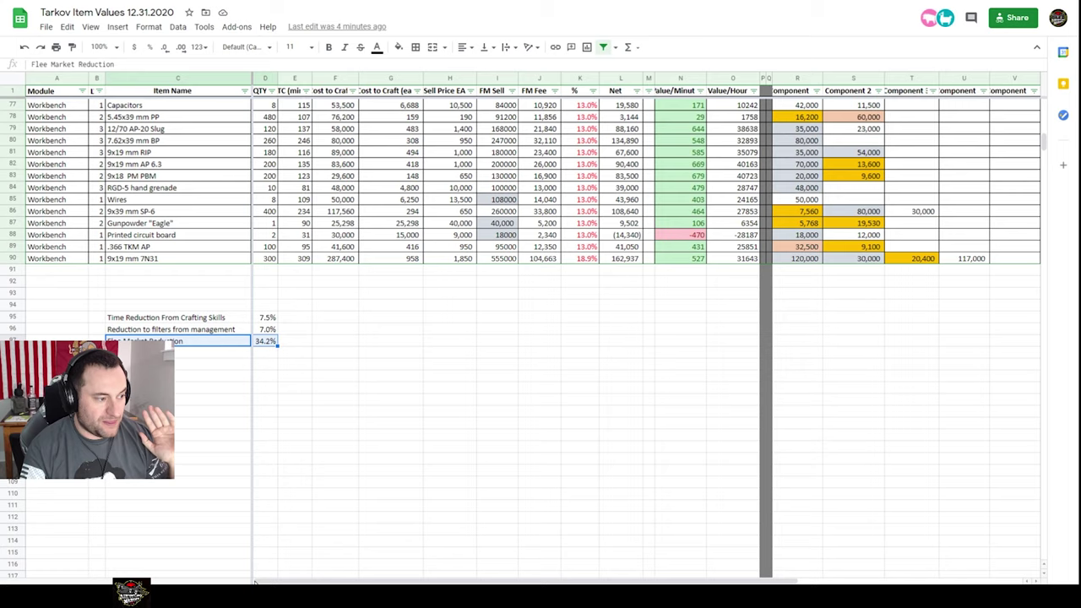
scroll(549, 217, up, 15)
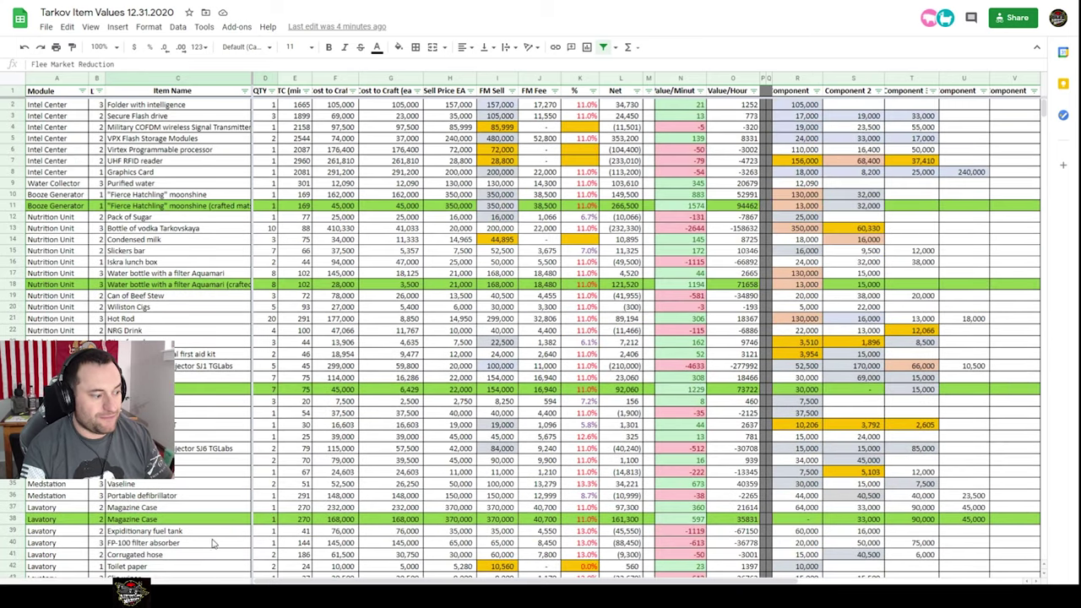
key(ctrl+shift+Page_Down)
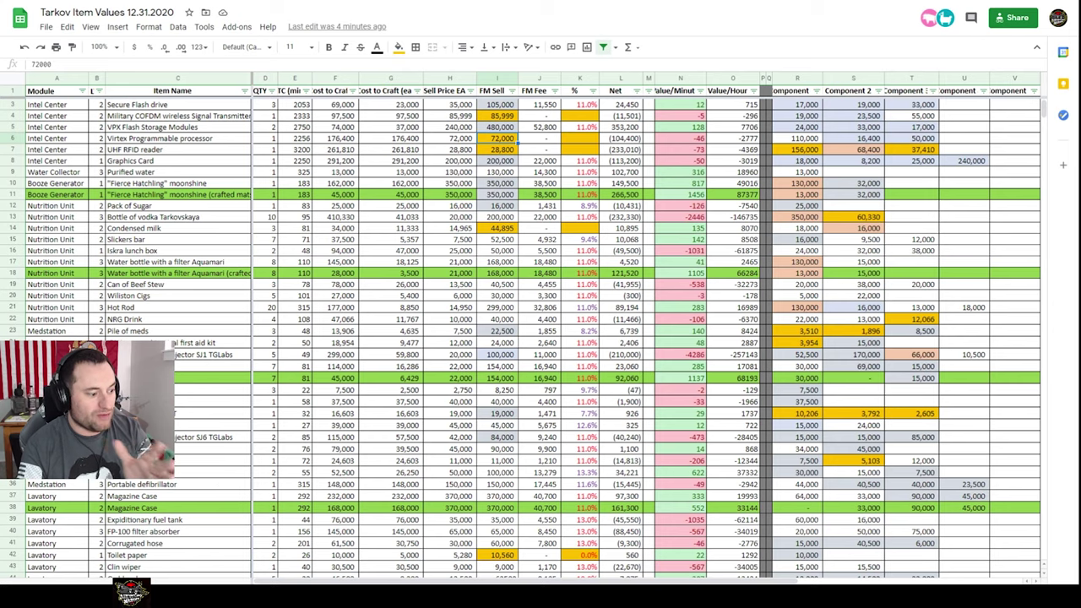
key(ctrl+shift+Page_Up)
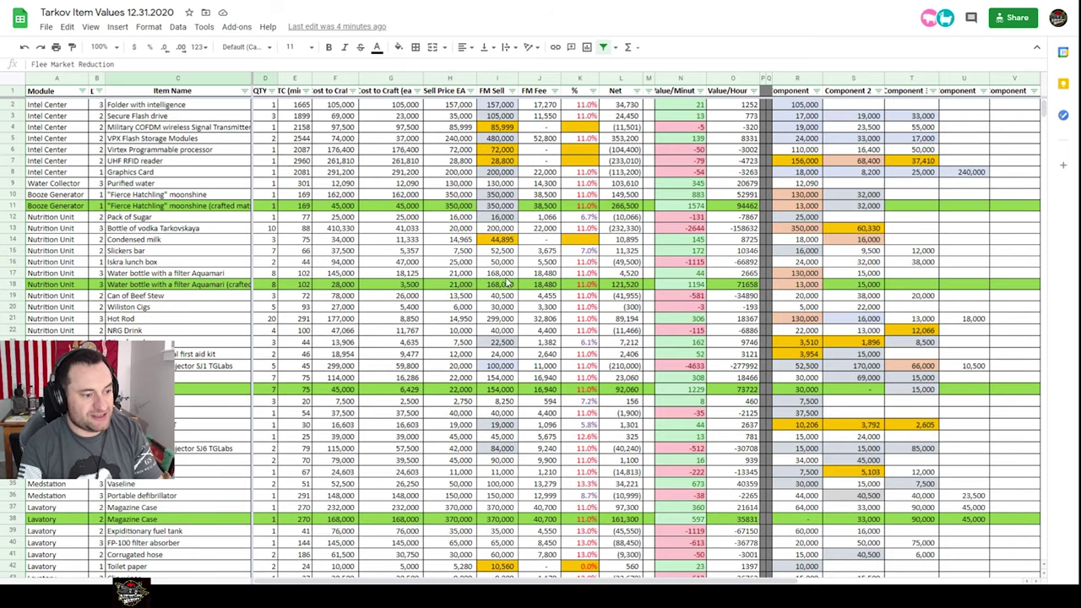
Inspect the Time Reduction From Crafting Skills and filter reduction percentages below the adjusted sheet's table.
scroll(508, 284, down, 15)
scroll(279, 240, up, 3)
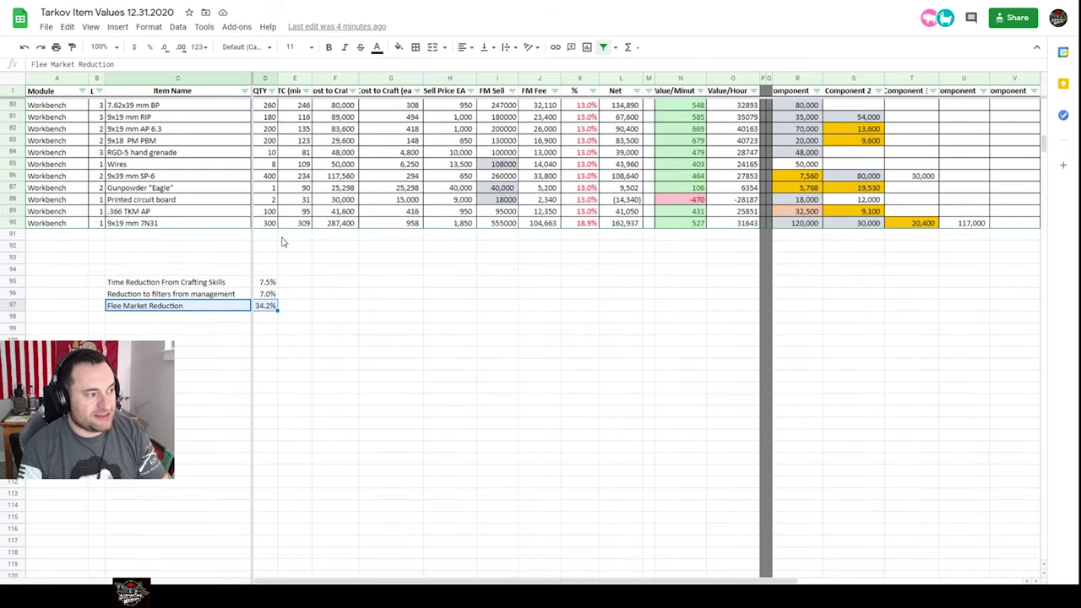
click(272, 287)
click(269, 299)
click(272, 287)
Inspect how the craft time formulas for Iskra lunch box and Grizzly First Aid Kit apply the crafting skill reduction.
scroll(369, 283, up, 13)
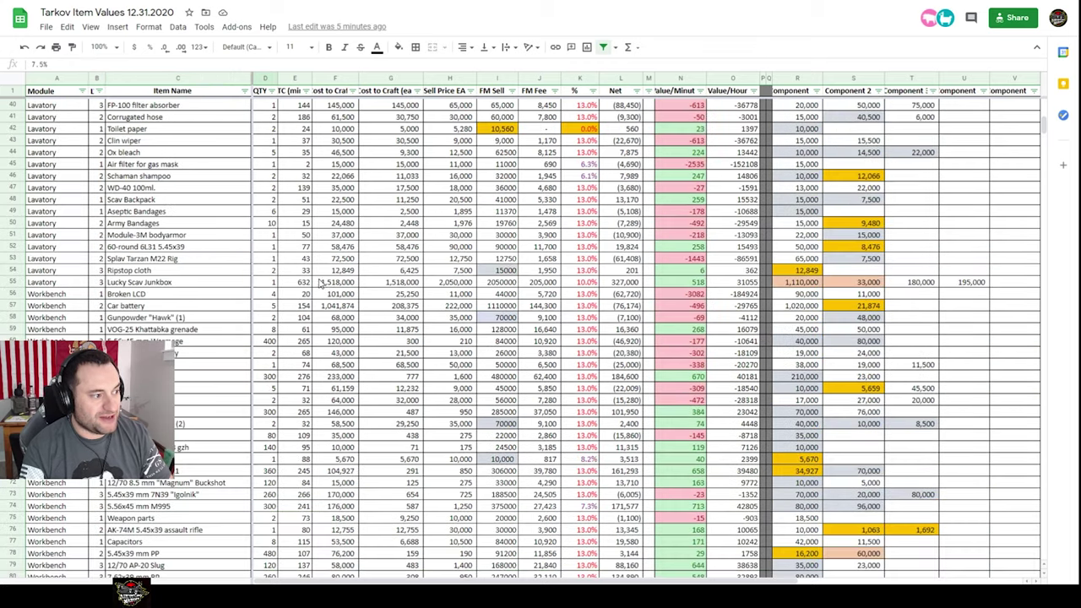
scroll(321, 283, up, 12)
click(302, 263)
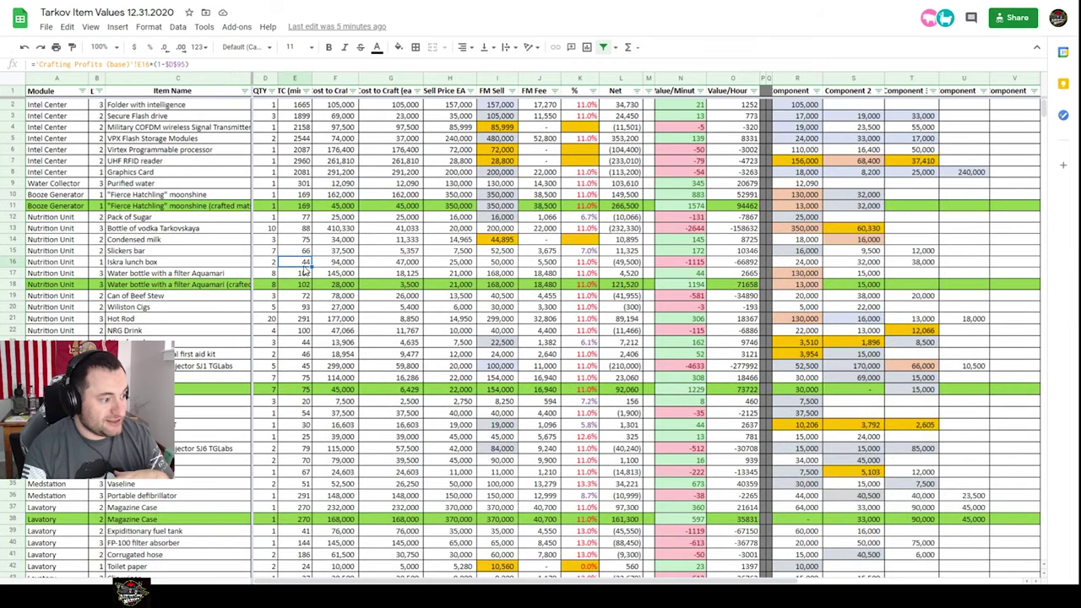
scroll(308, 267, down, 5)
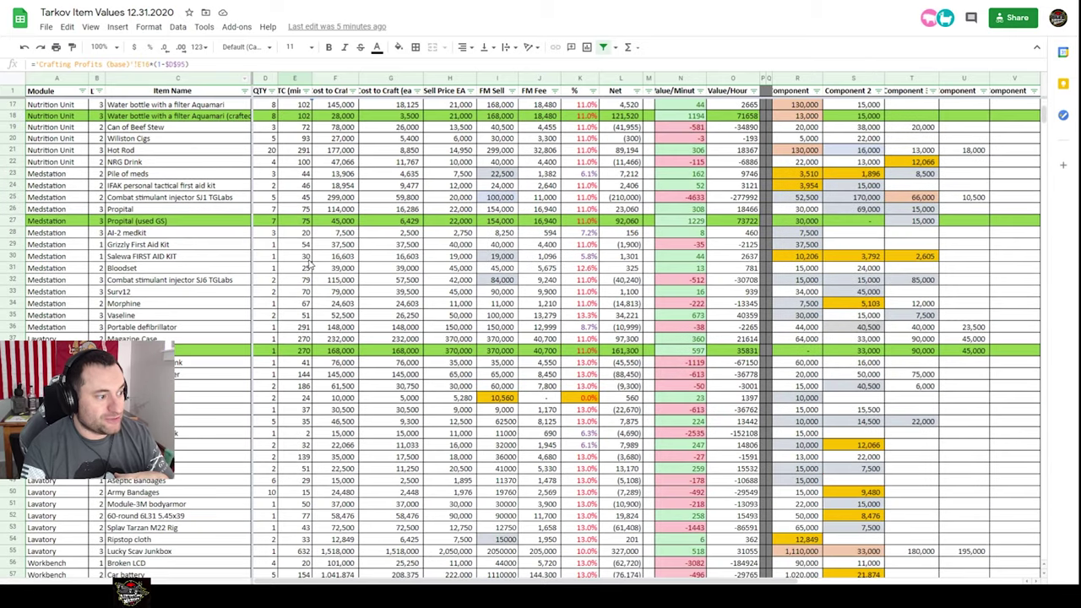
click(301, 245)
scroll(321, 253, up, 5)
Compare the craft times on the base sheet with the reduced times on the skill-adjusted sheet.
click(501, 149)
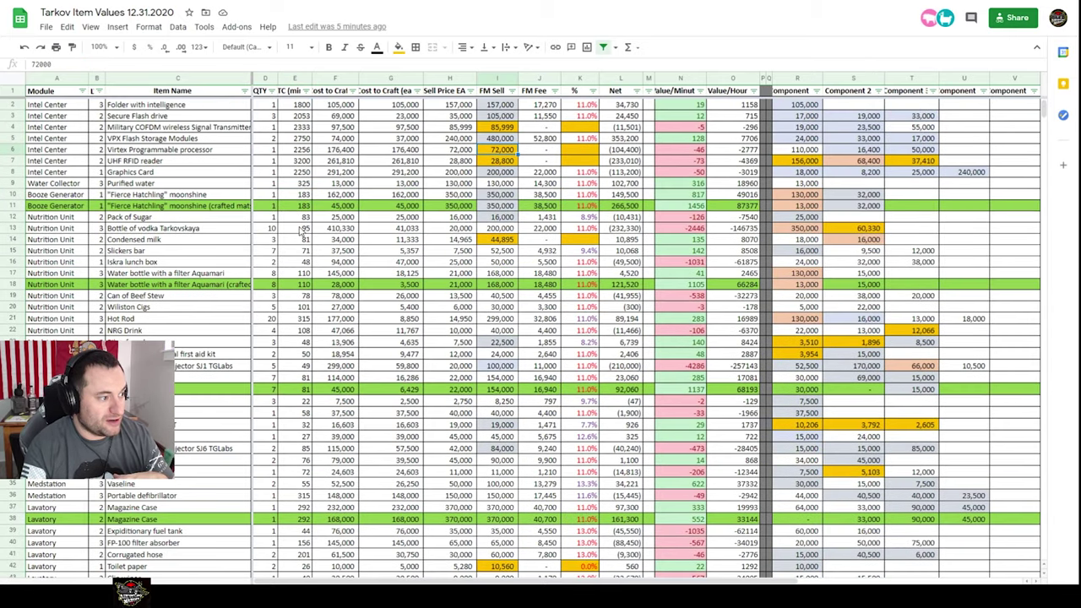
click(302, 105)
key(ctrl+z)
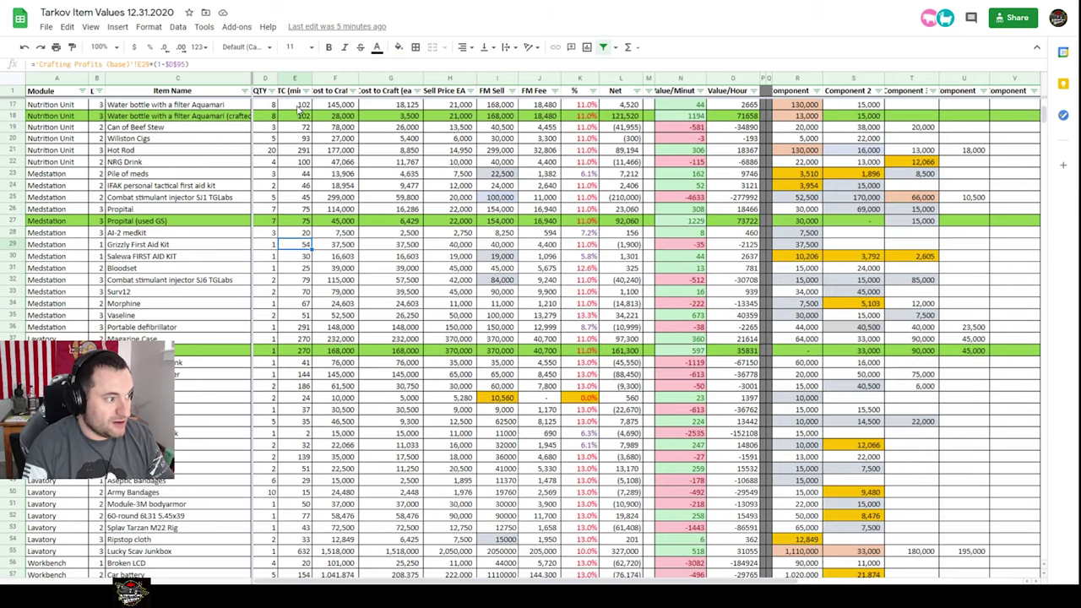
scroll(304, 110, up, 5)
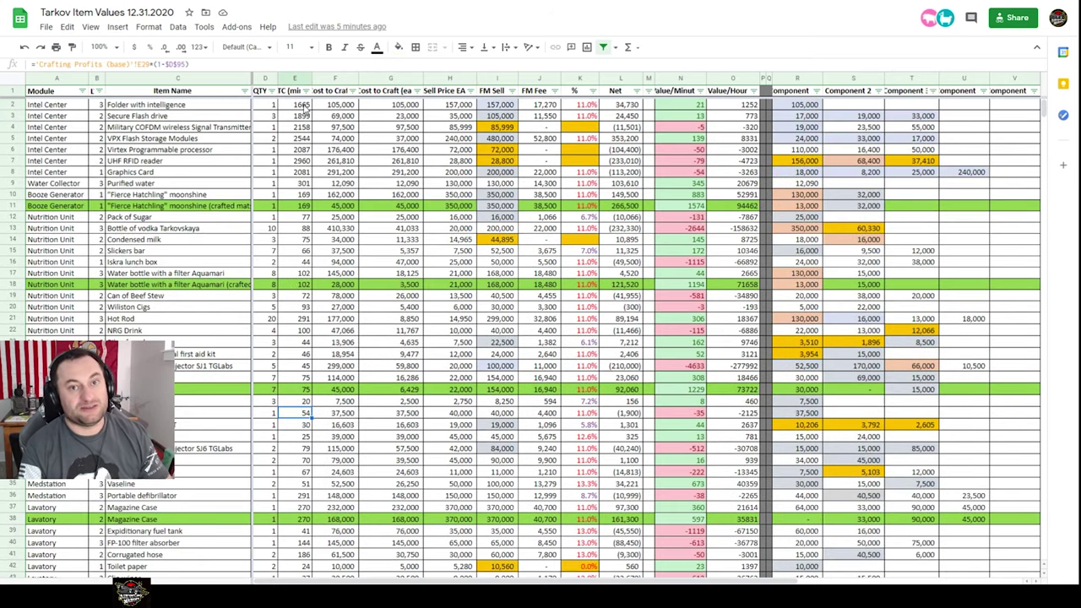
Review the crafting time, filter and flea market reduction percentages below the skill-adjusted crafting table.
scroll(324, 284, down, 20)
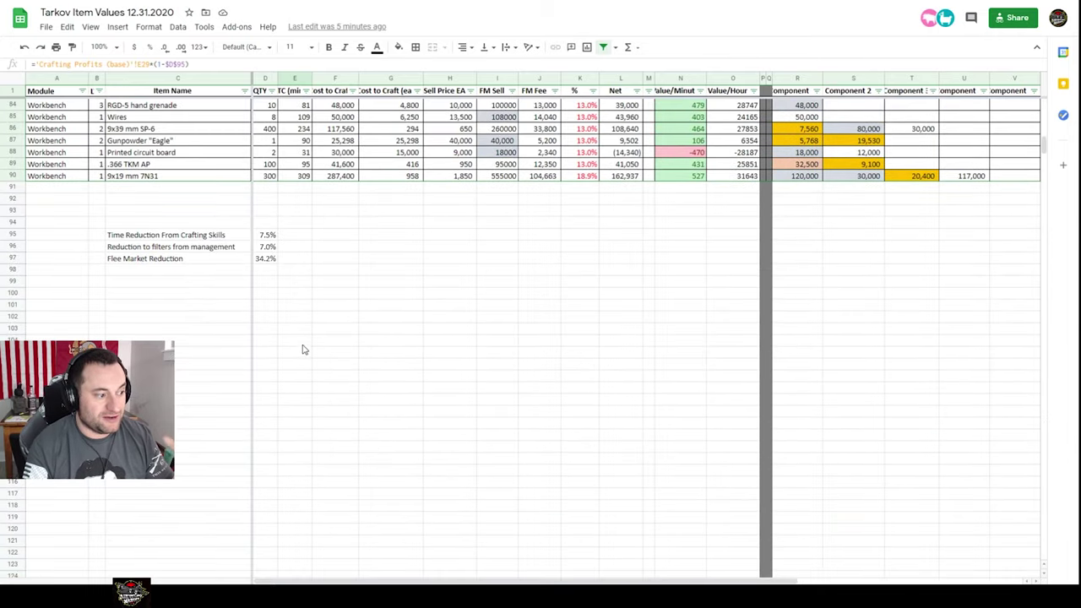
scroll(412, 303, up, 20)
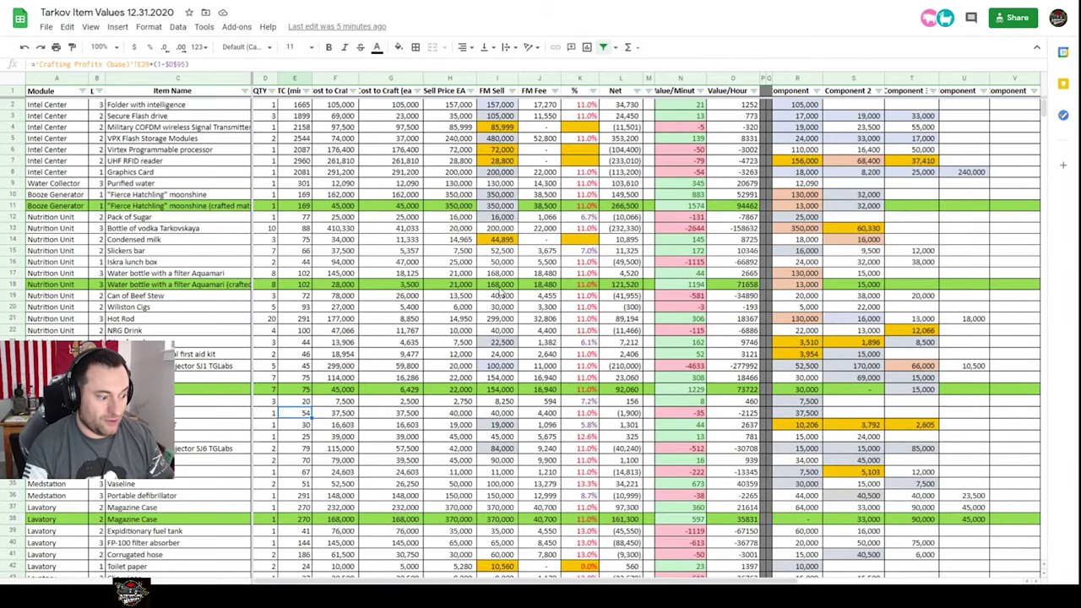
Look through the vendor barter, solar power cost and item price sheets, then return to the base crafting profits sheet.
click(488, 591)
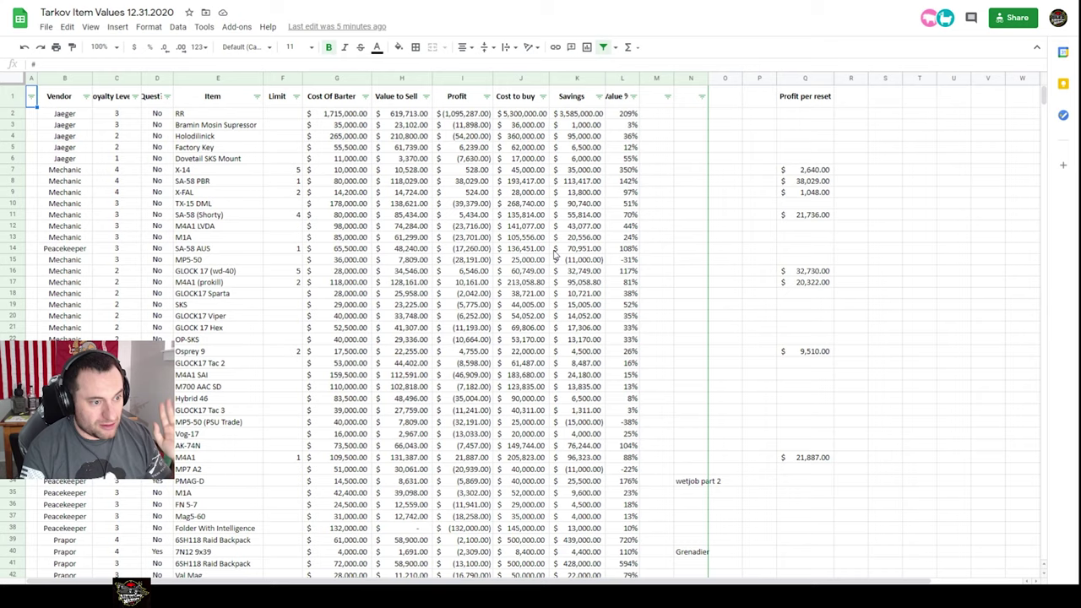
key(ctrl+shift+Page_Down)
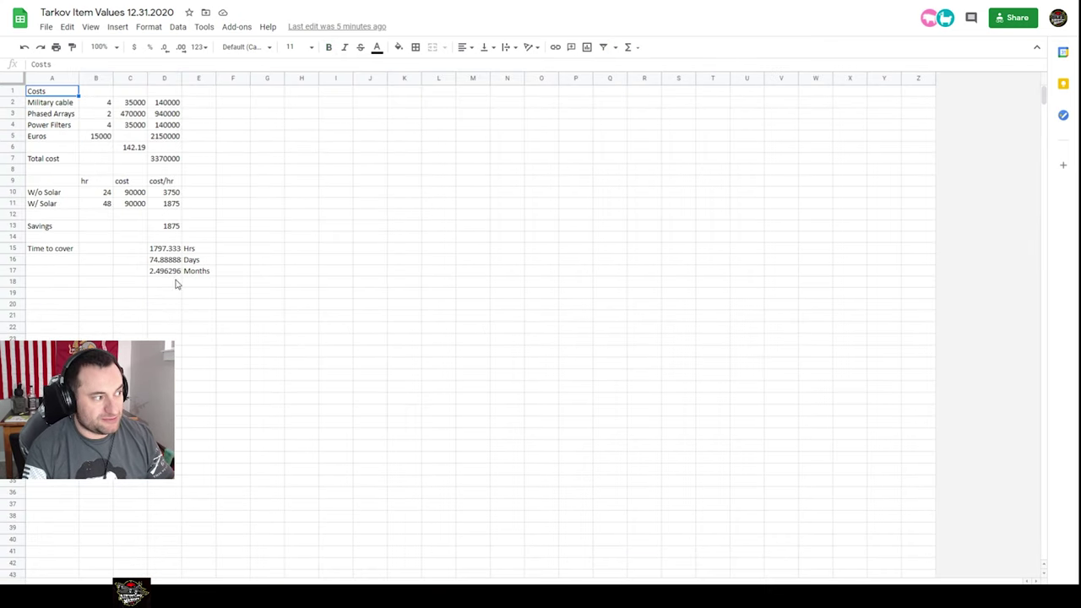
key(ctrl+shift+Page_Up)
key(ctrl+shift+Page_Up)
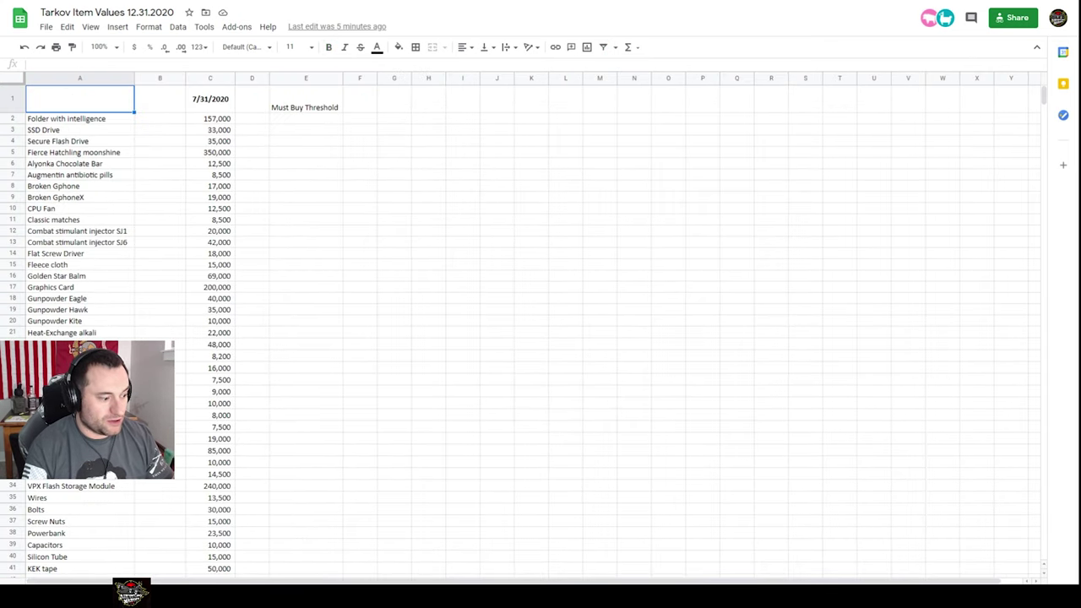
key(ctrl+shift+Page_Up)
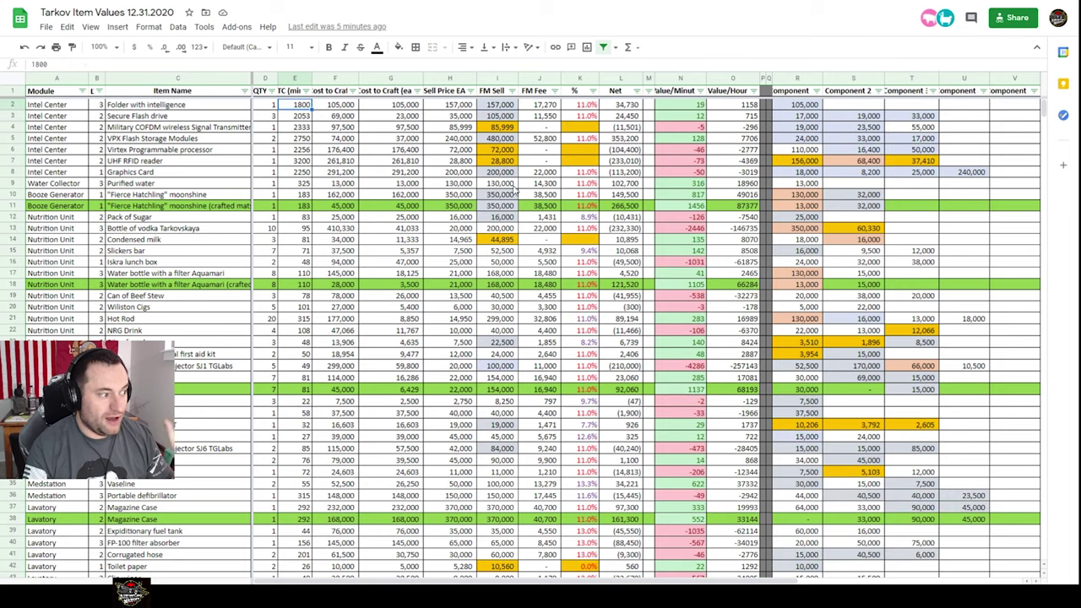